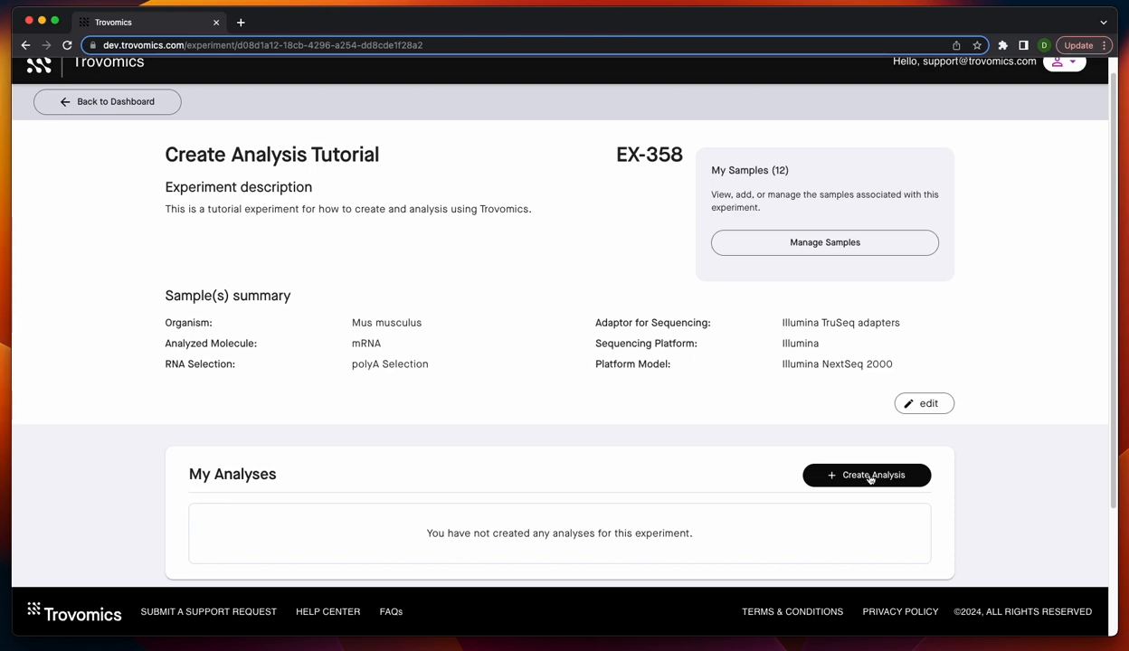
# - Create a new analysis for the experiment, include all samples in it, and continue to variable selection
pyautogui.click(870, 477)
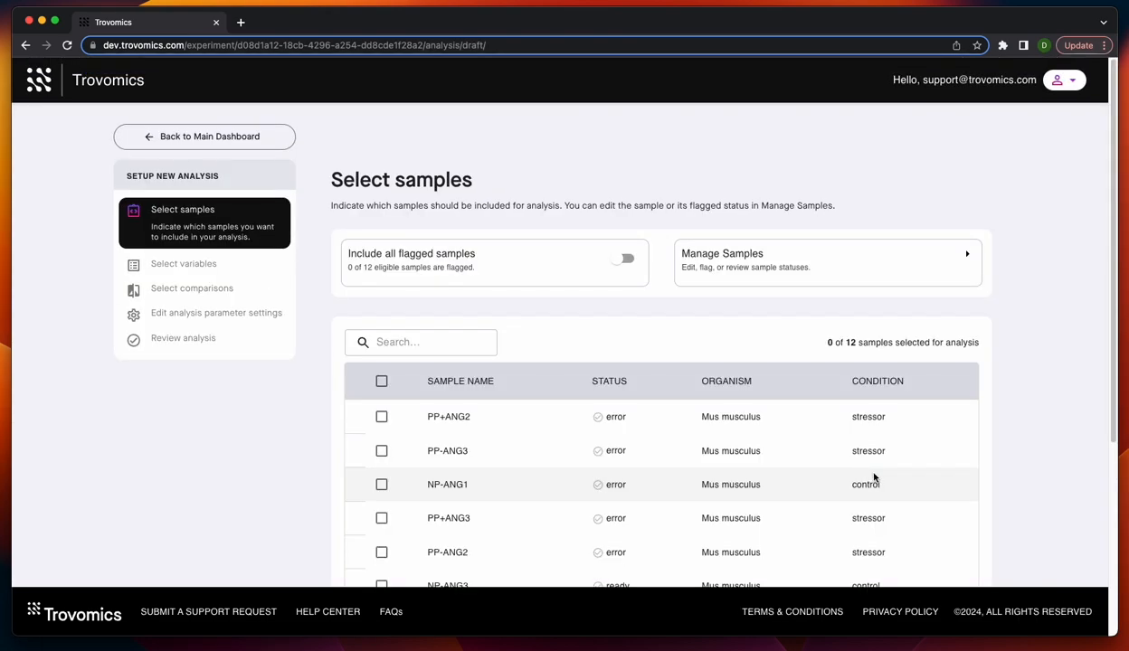
pyautogui.scroll(-1, 378, 258)
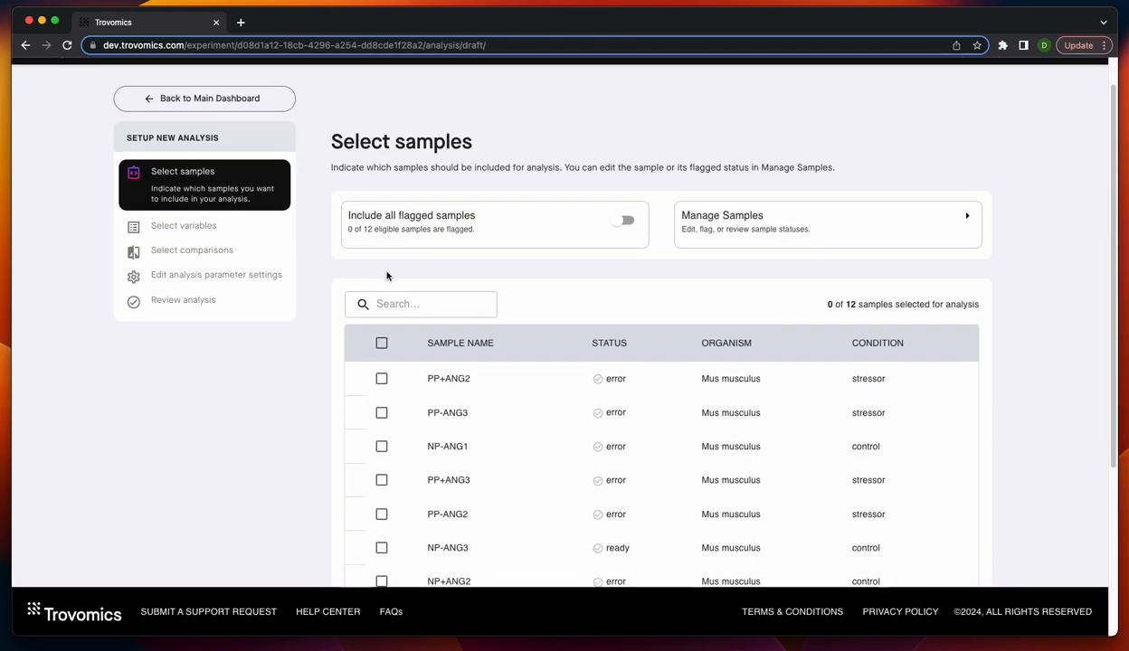
pyautogui.click(380, 343)
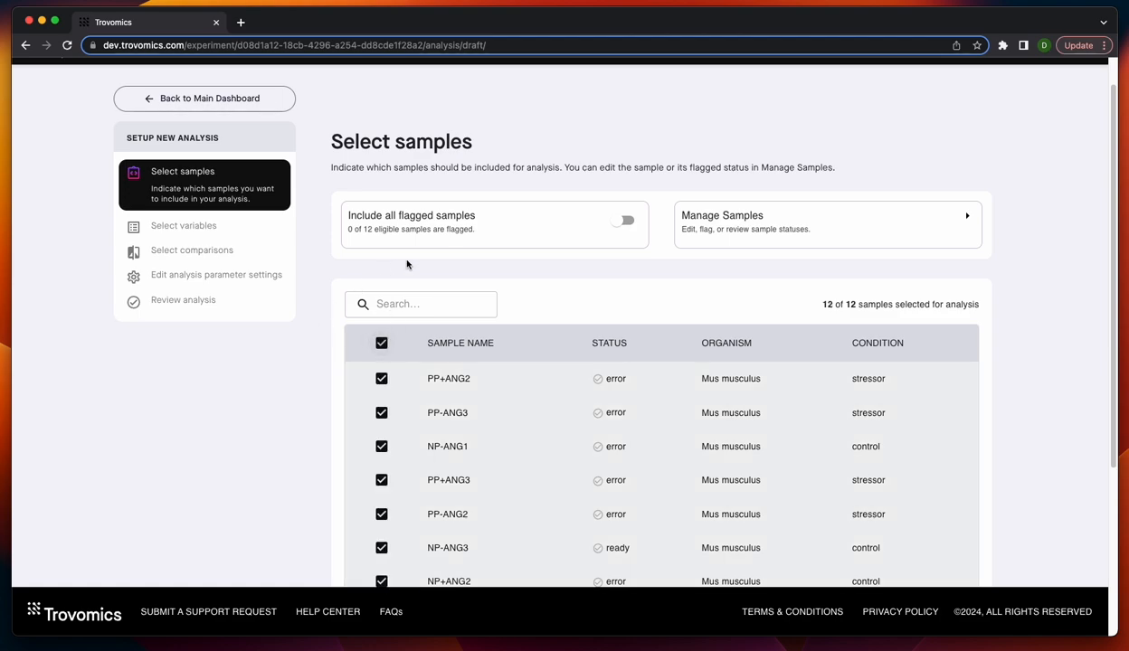
pyautogui.scroll(-6, 647, 231)
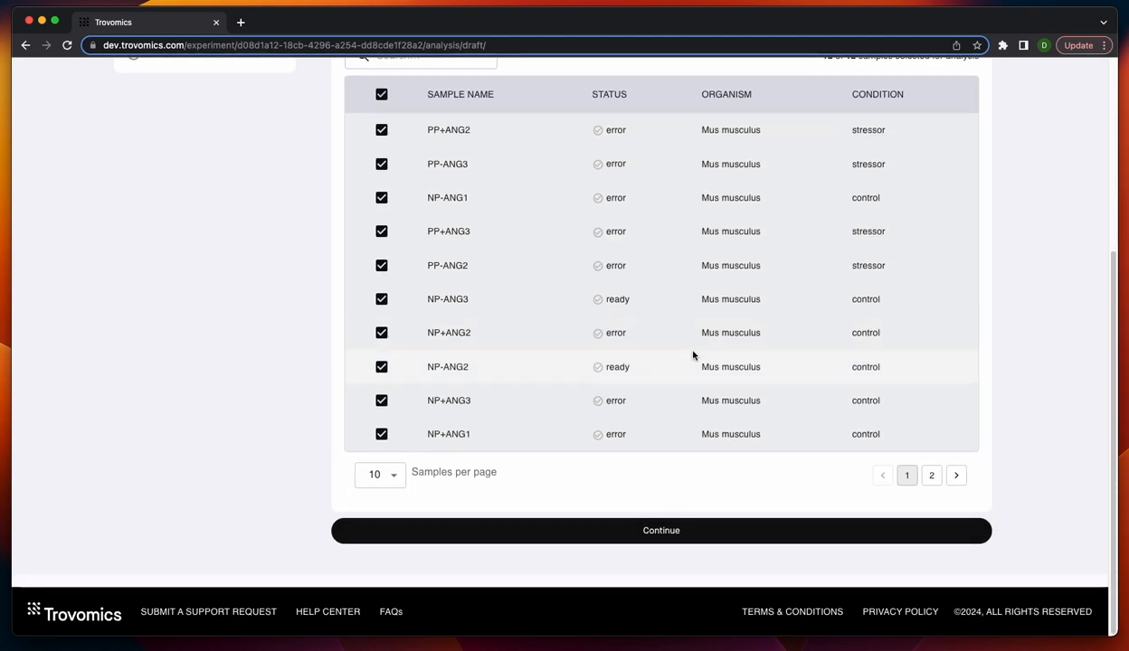
pyautogui.click(652, 532)
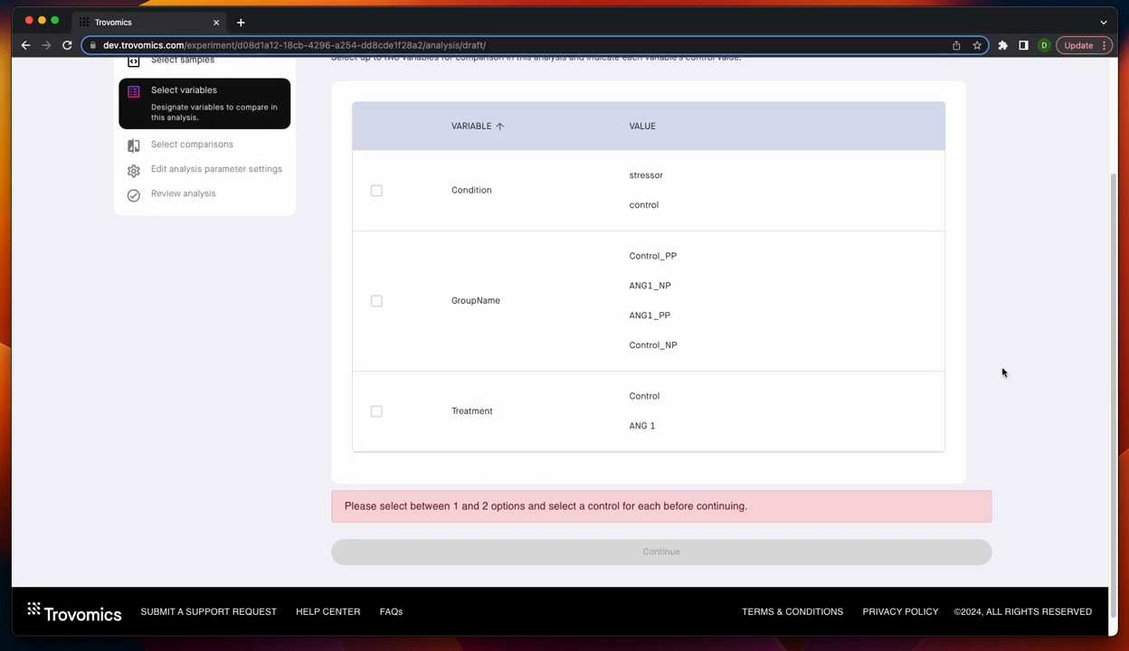
# - Choose Condition and Treatment as comparison variables, set "control" and "Control" as their respective control values, and continue
pyautogui.scroll(1, 1067, 387)
pyautogui.scroll(1, 1060, 395)
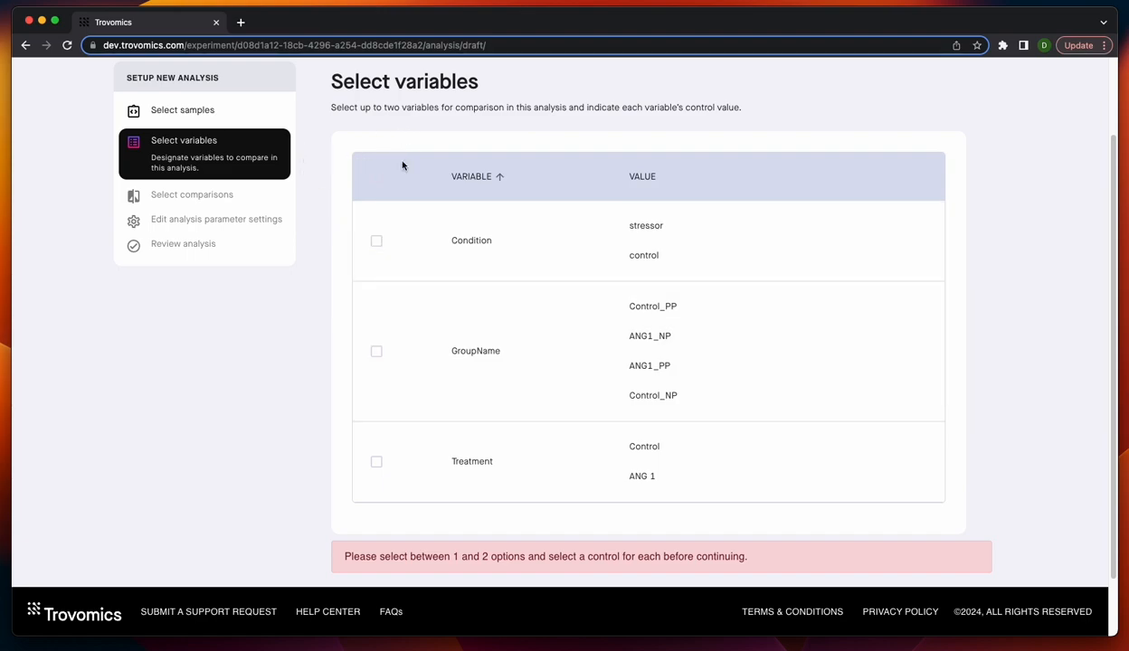
pyautogui.click(377, 242)
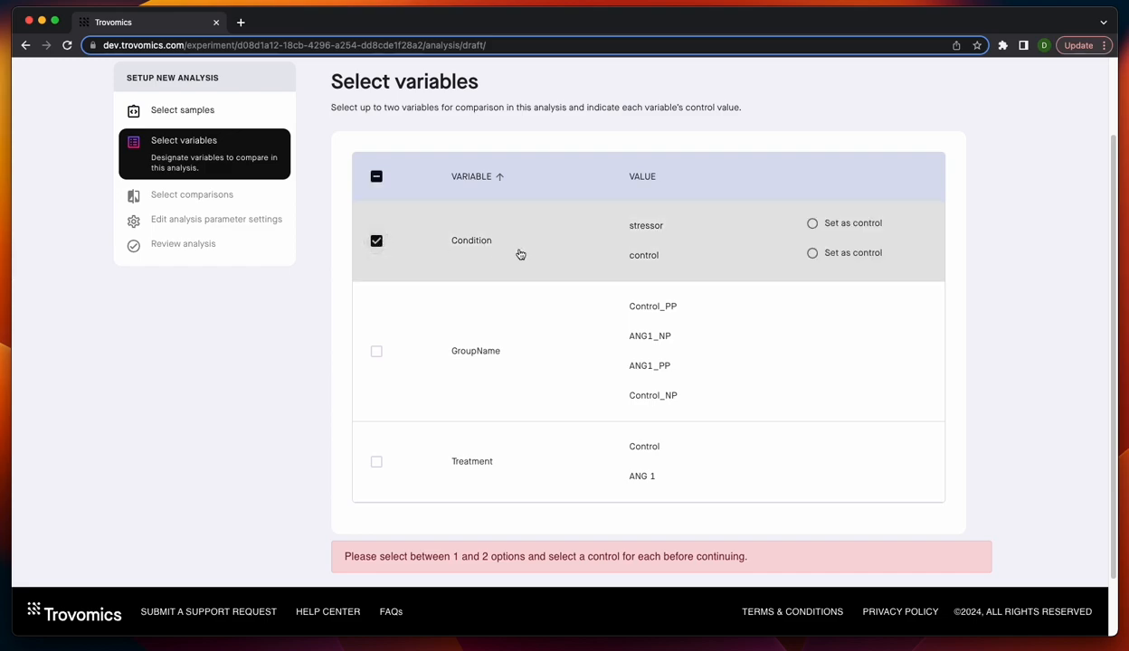
pyautogui.click(817, 258)
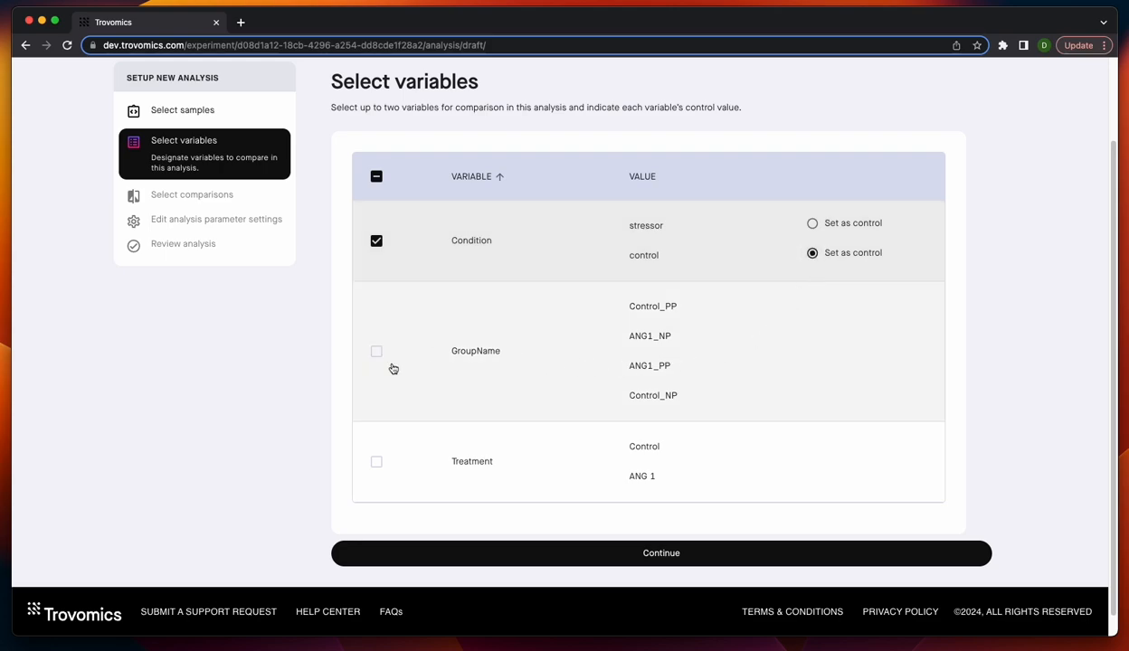
pyautogui.click(378, 460)
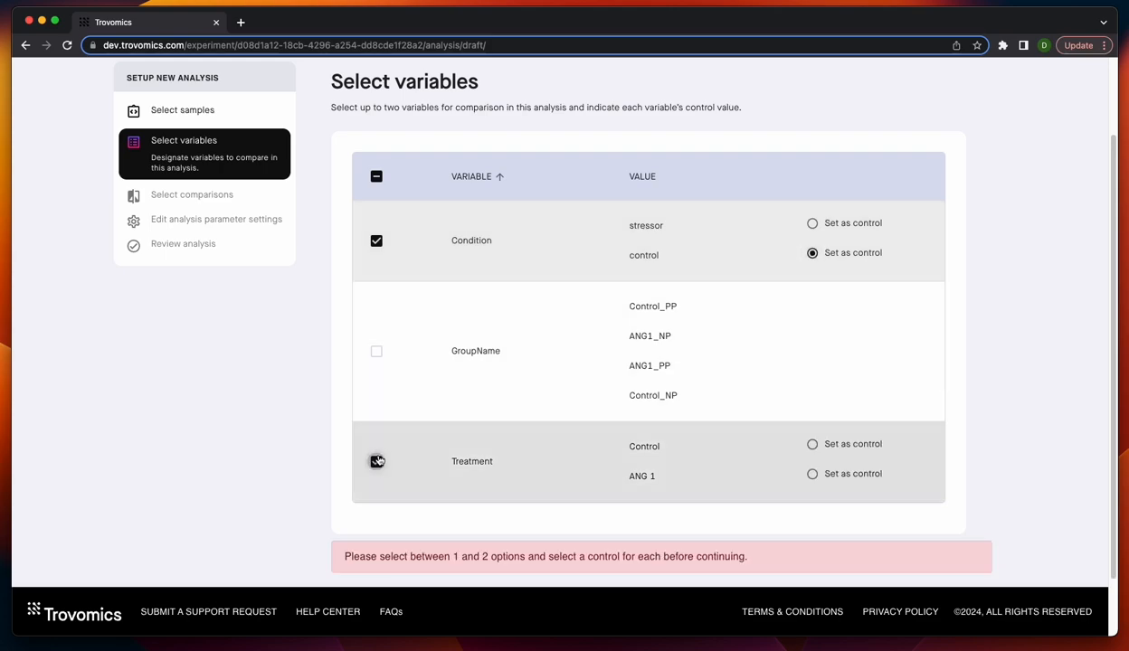
pyautogui.click(814, 446)
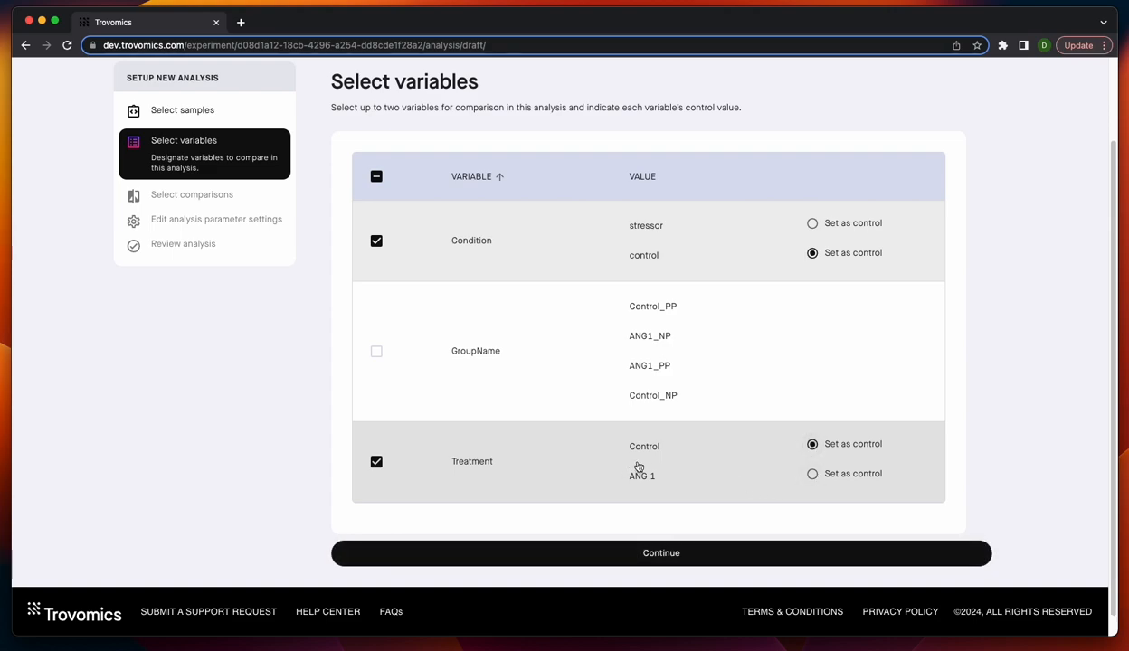
pyautogui.scroll(-1, 543, 389)
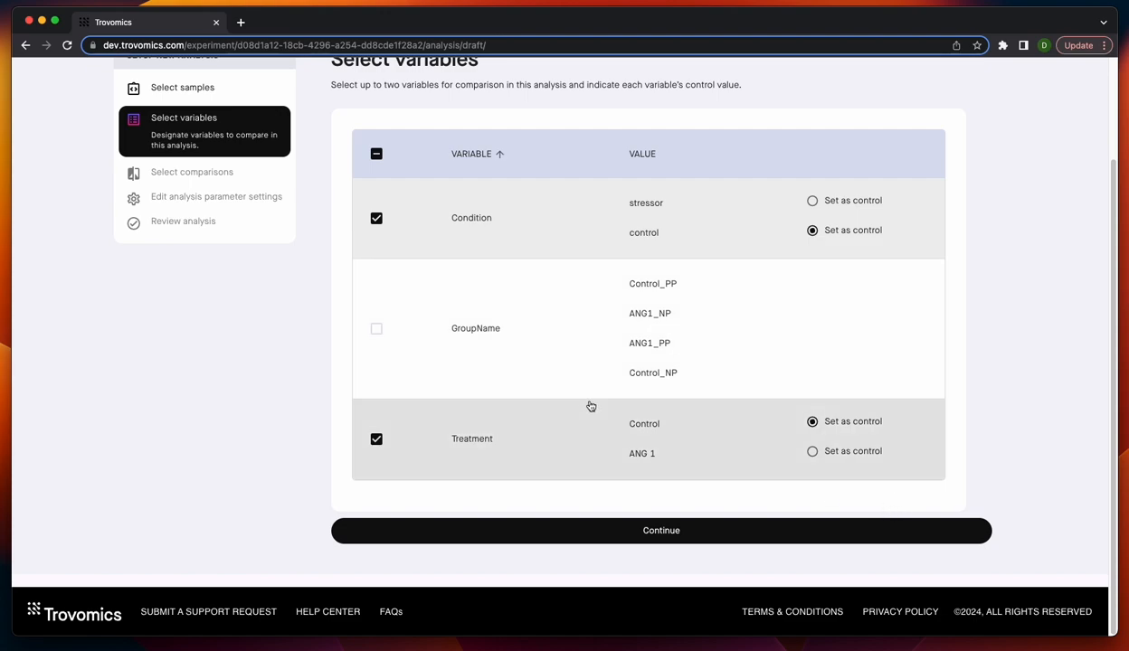
pyautogui.click(630, 533)
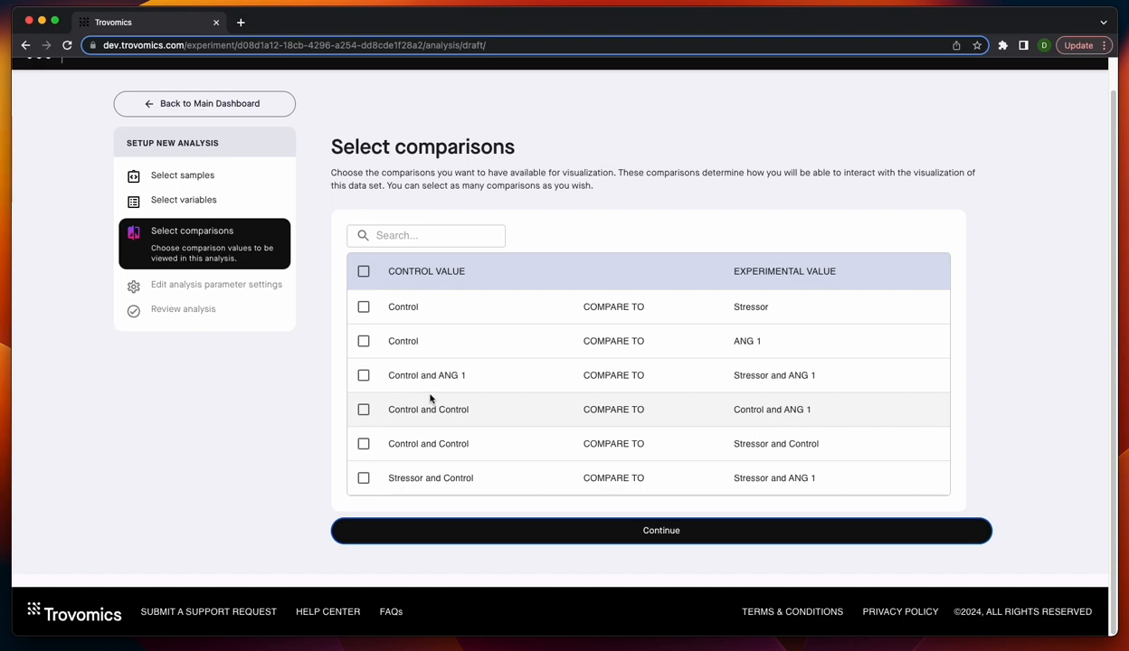
# - Select every available comparison for visualization and continue to the analysis parameter settings
pyautogui.click(365, 273)
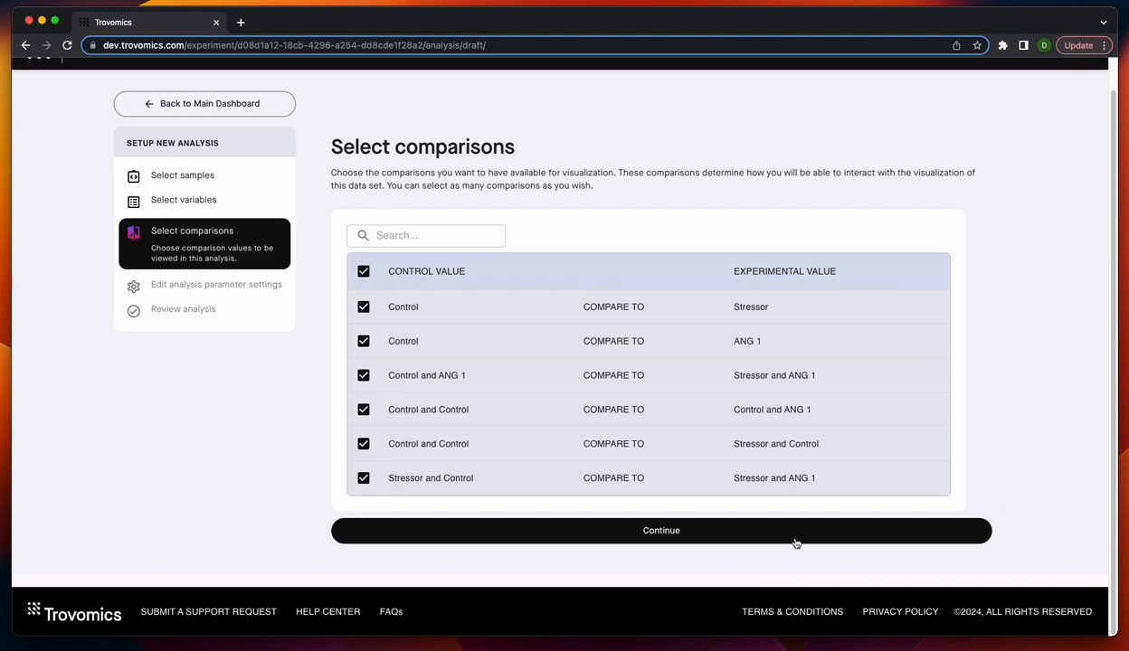
pyautogui.click(638, 539)
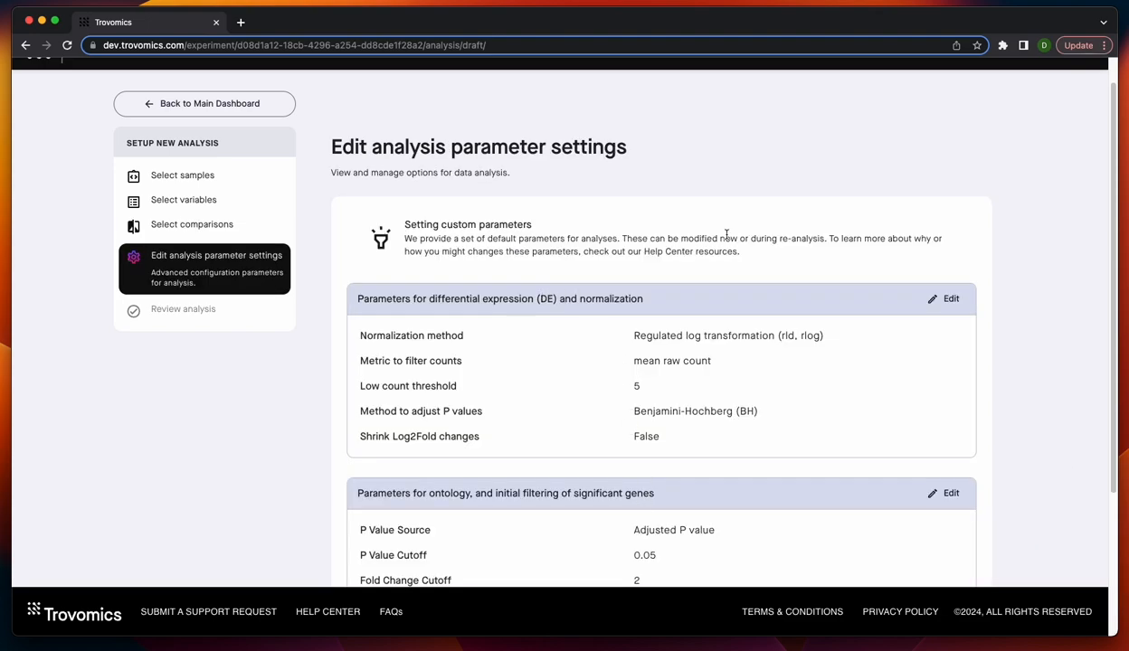
# - Examine the default analysis parameters for differential expression and normalization, and for ontology and significant-gene filtering
pyautogui.scroll(-1, 809, 172)
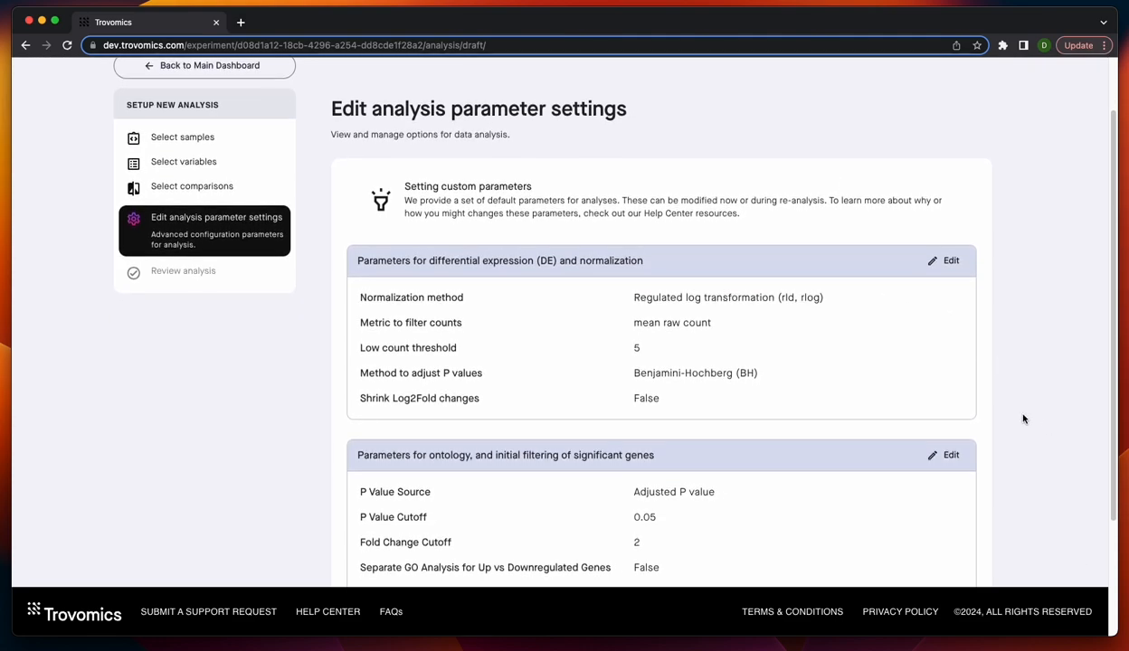
pyautogui.scroll(-2, 1025, 416)
pyautogui.scroll(3, 1026, 412)
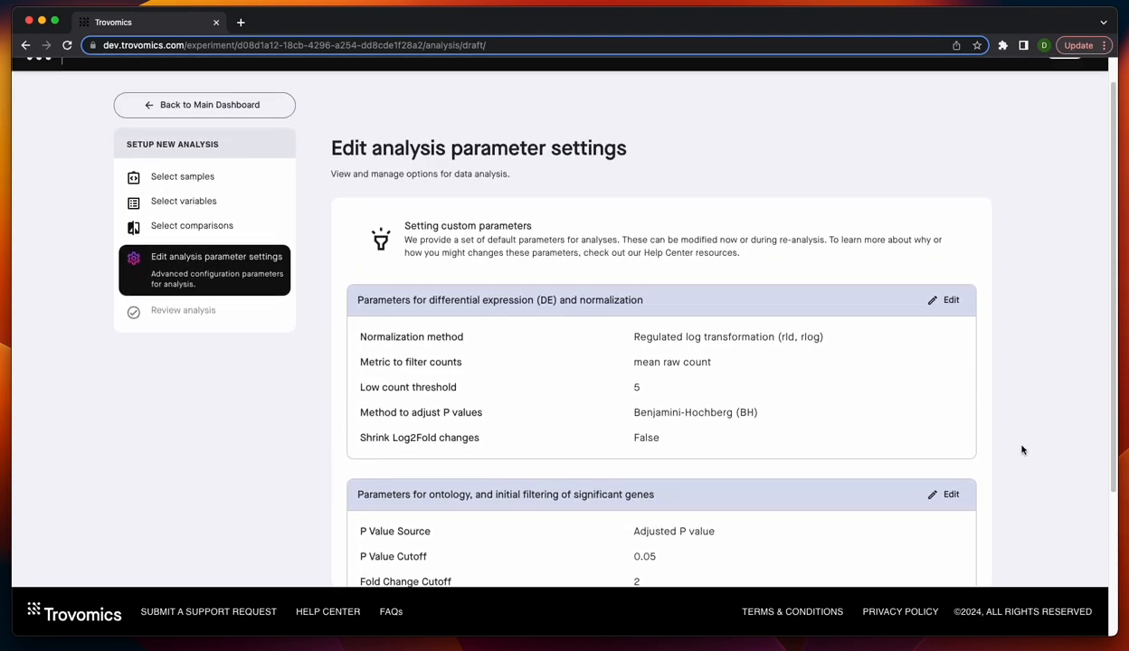
pyautogui.scroll(-1, 579, 295)
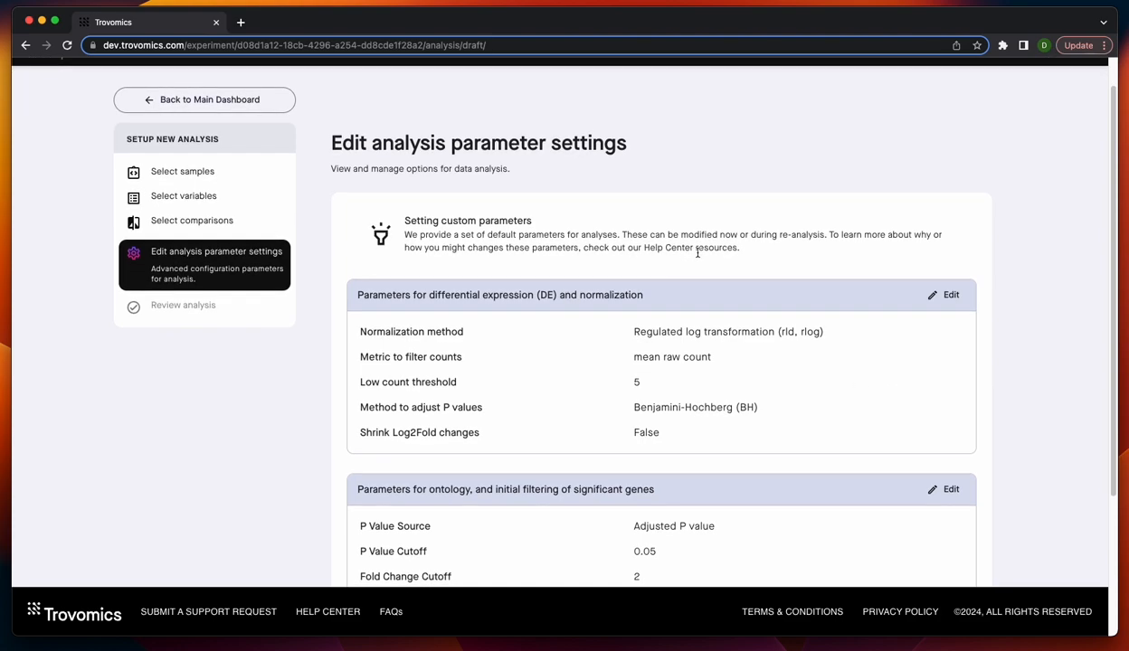
pyautogui.scroll(-1, 805, 260)
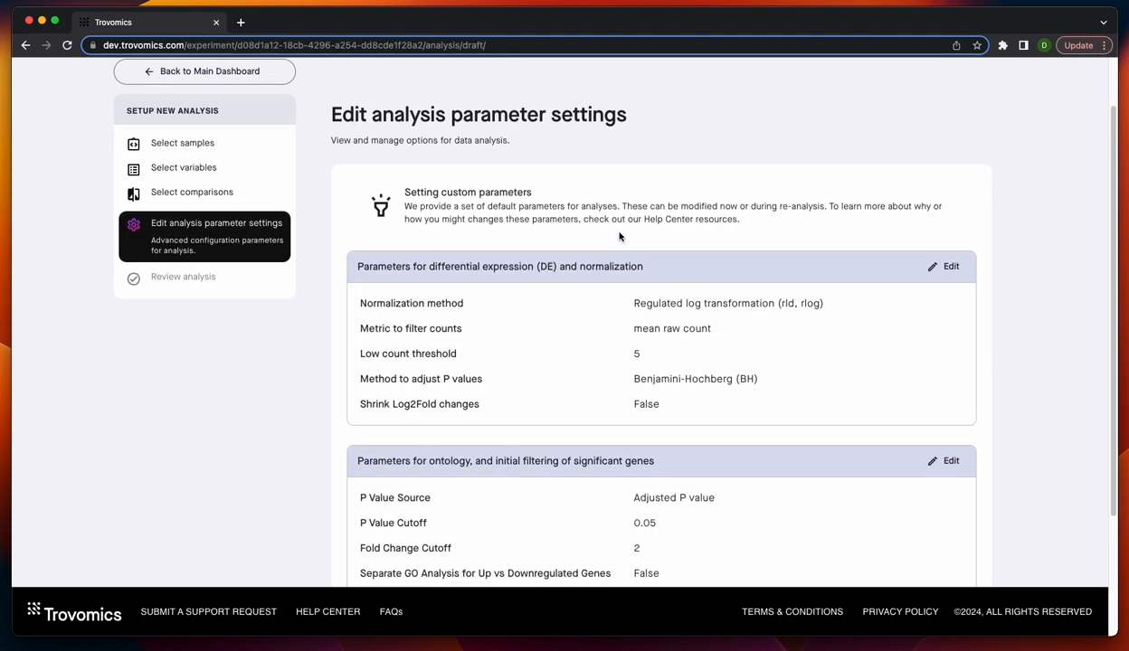
pyautogui.scroll(-2, 970, 224)
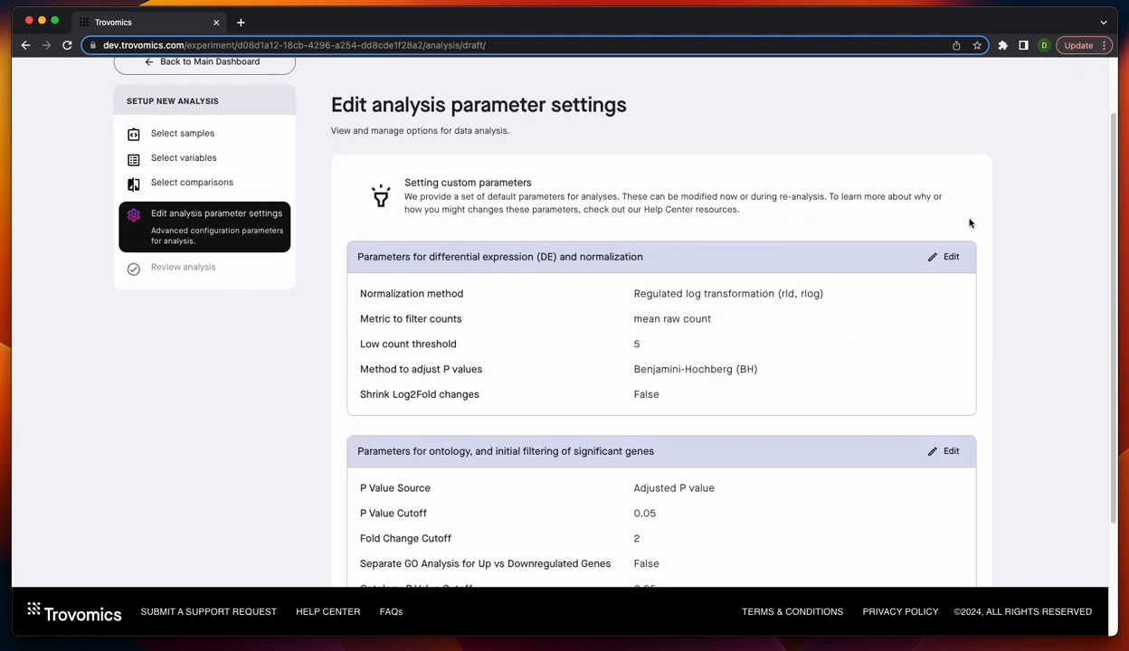
pyautogui.scroll(-3, 984, 312)
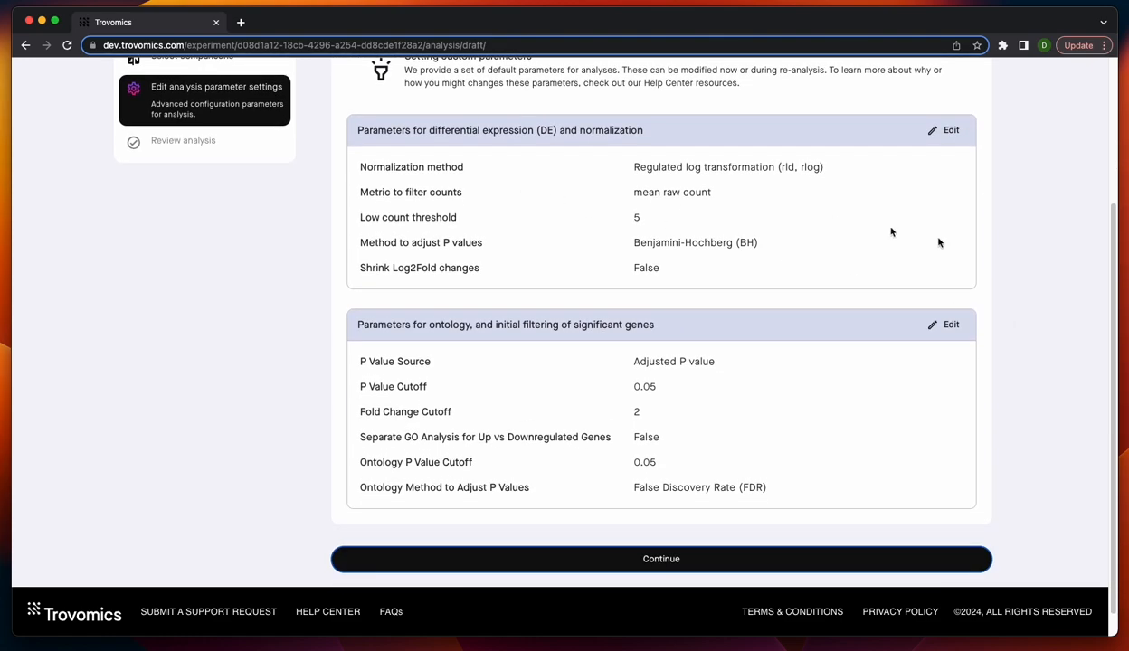
pyautogui.scroll(1, 1080, 472)
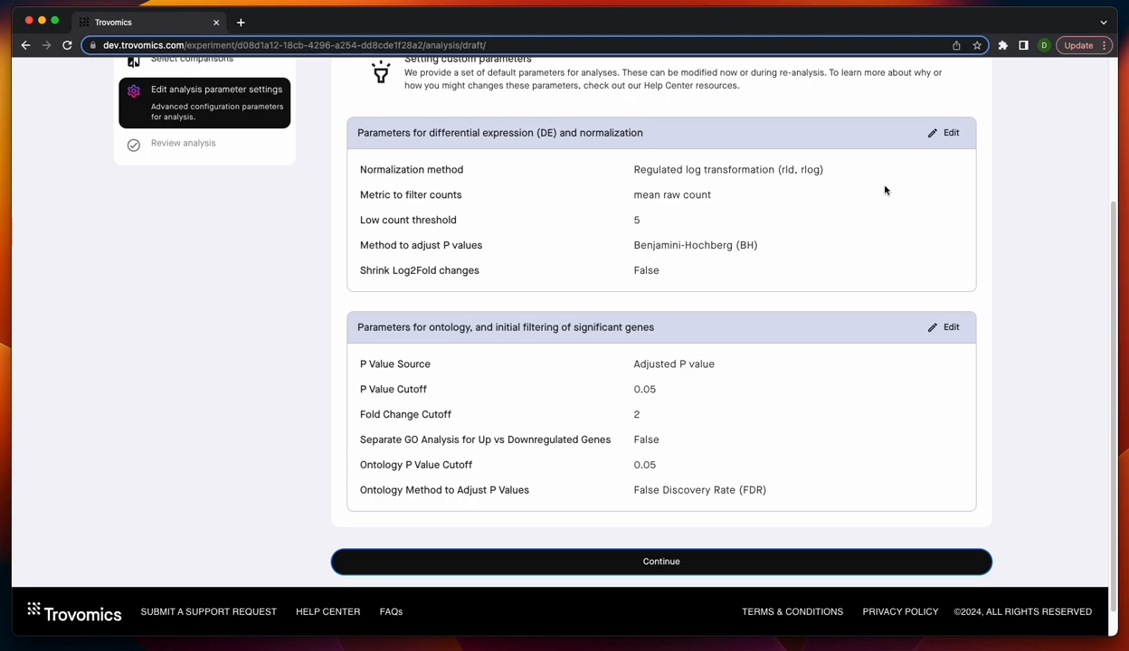
# - Open the differential expression and normalization parameters for editing, review the available method options, and save the default settings
pyautogui.click(950, 133)
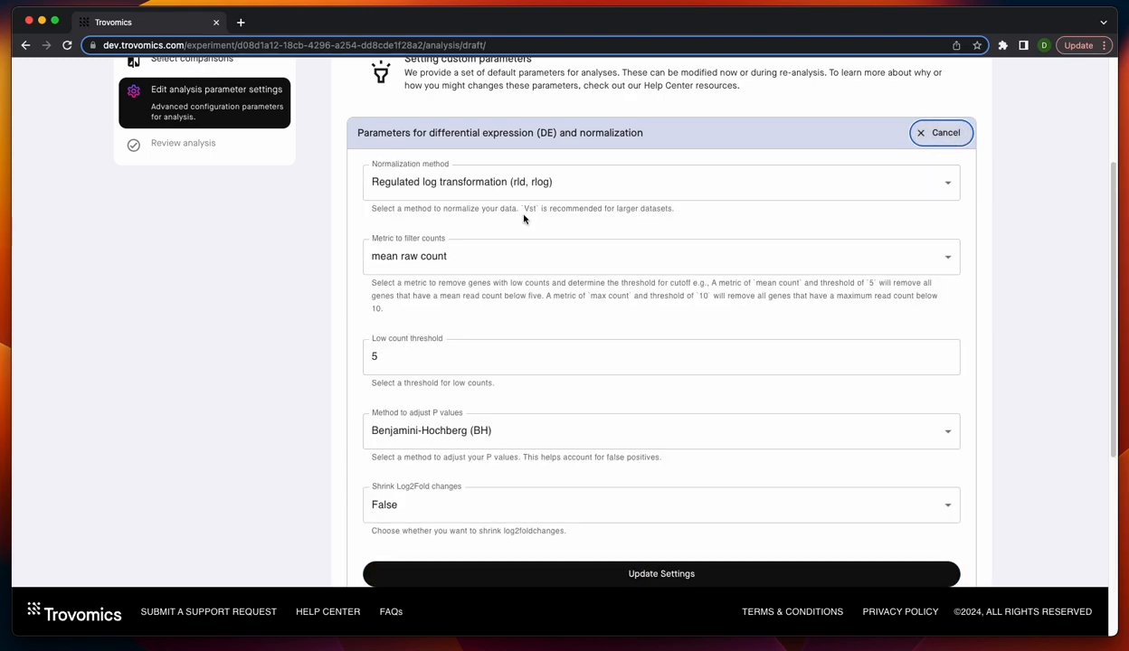
pyautogui.scroll(-1, 529, 226)
pyautogui.click(593, 167)
pyautogui.click(593, 167)
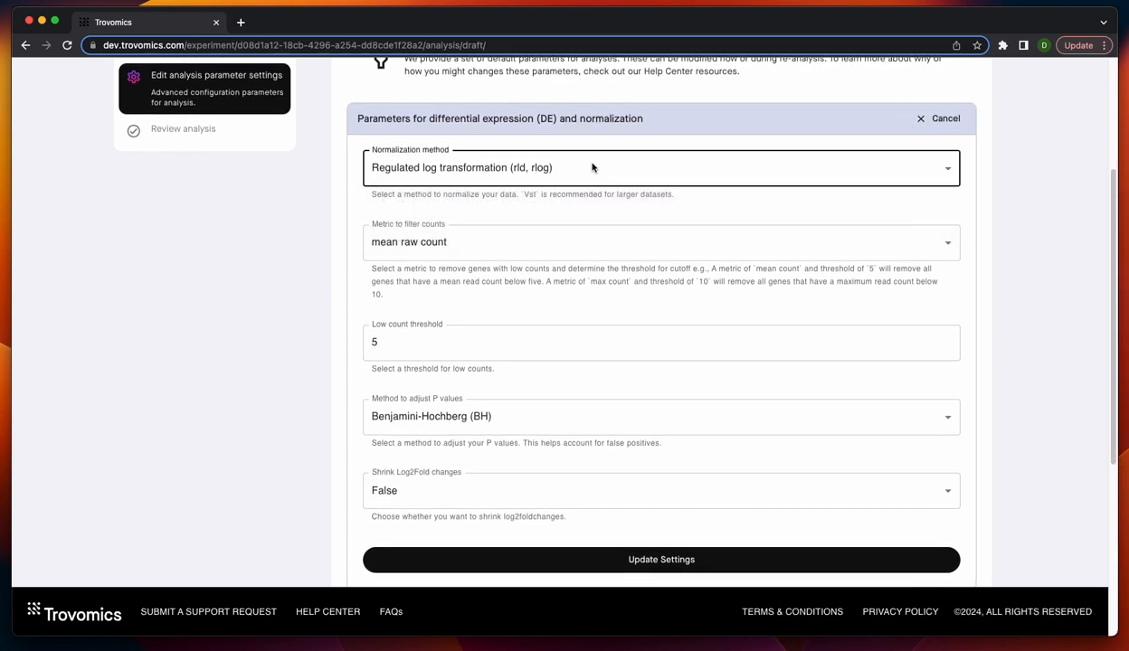
pyautogui.click(622, 253)
pyautogui.click(622, 254)
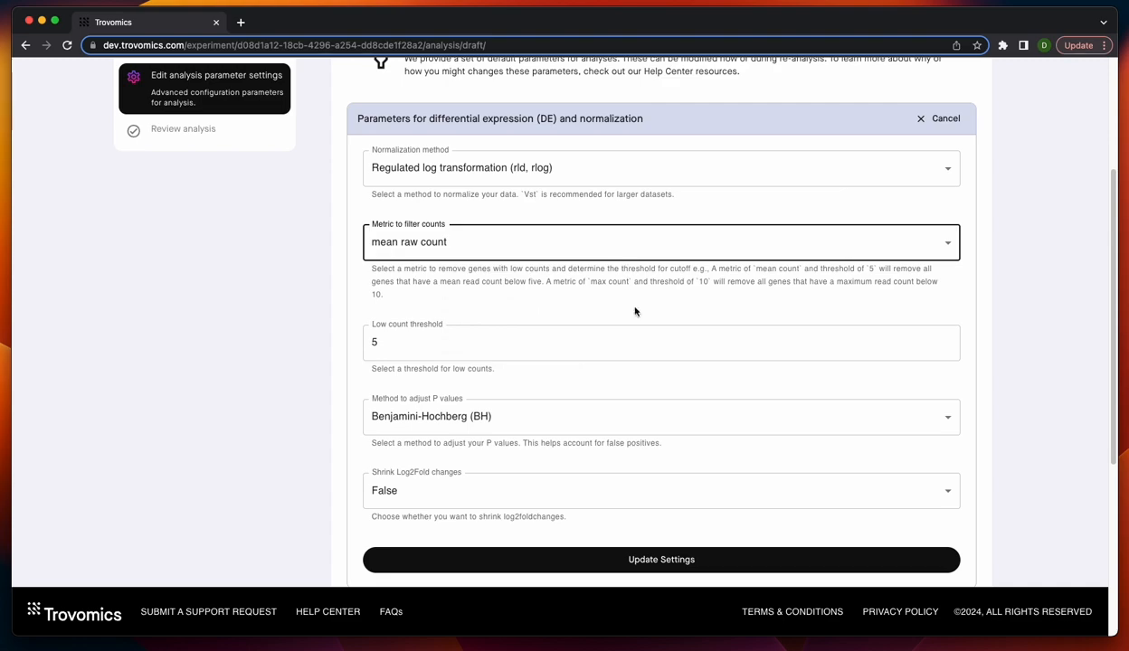
pyautogui.scroll(-3, 645, 354)
pyautogui.click(511, 277)
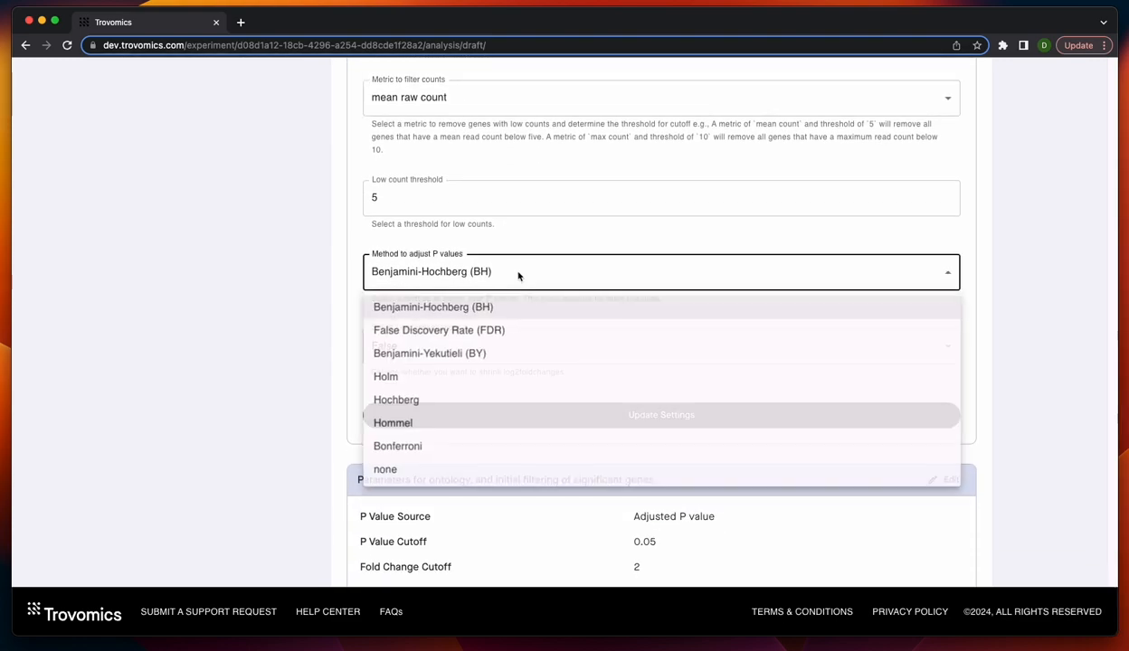
pyautogui.click(546, 281)
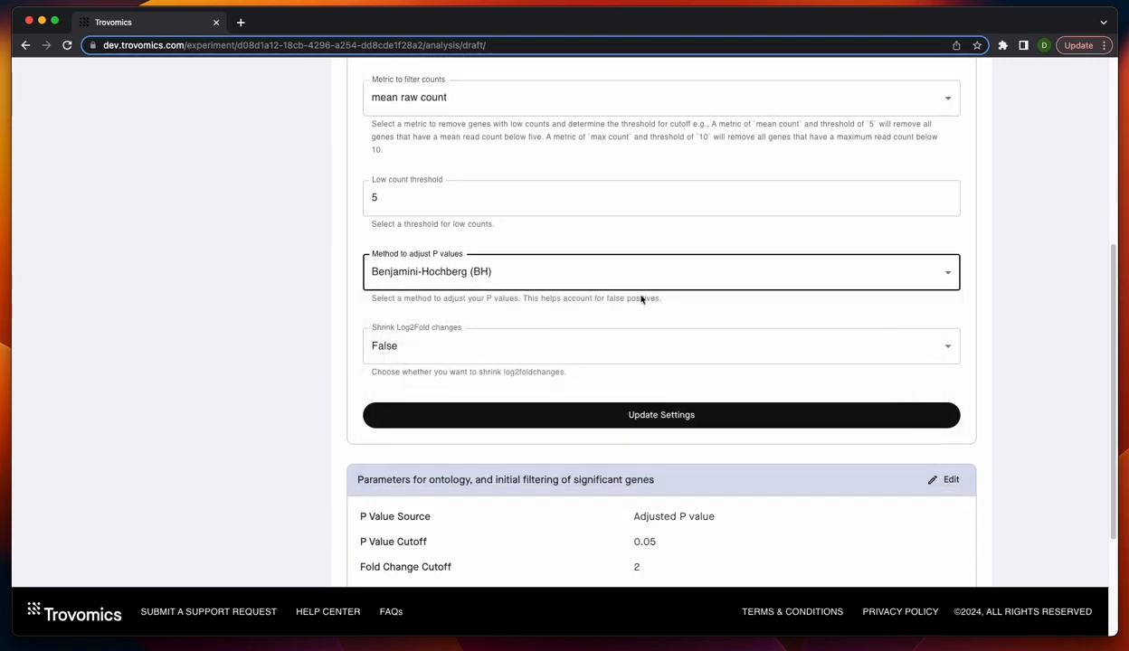
pyautogui.scroll(2, 556, 267)
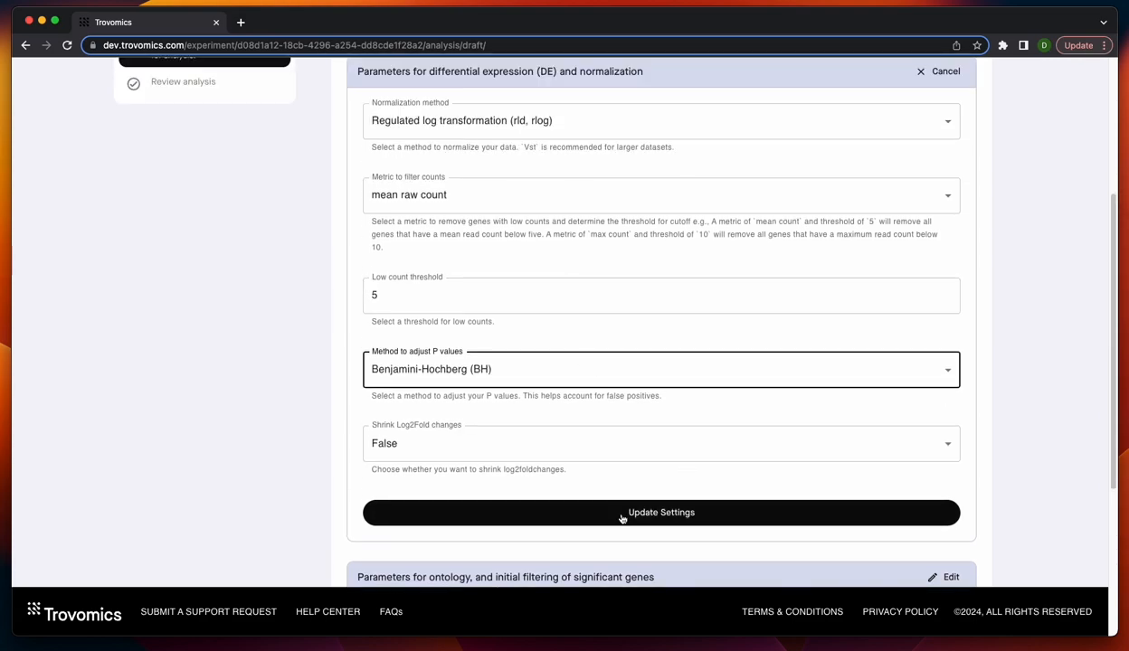
pyautogui.click(674, 512)
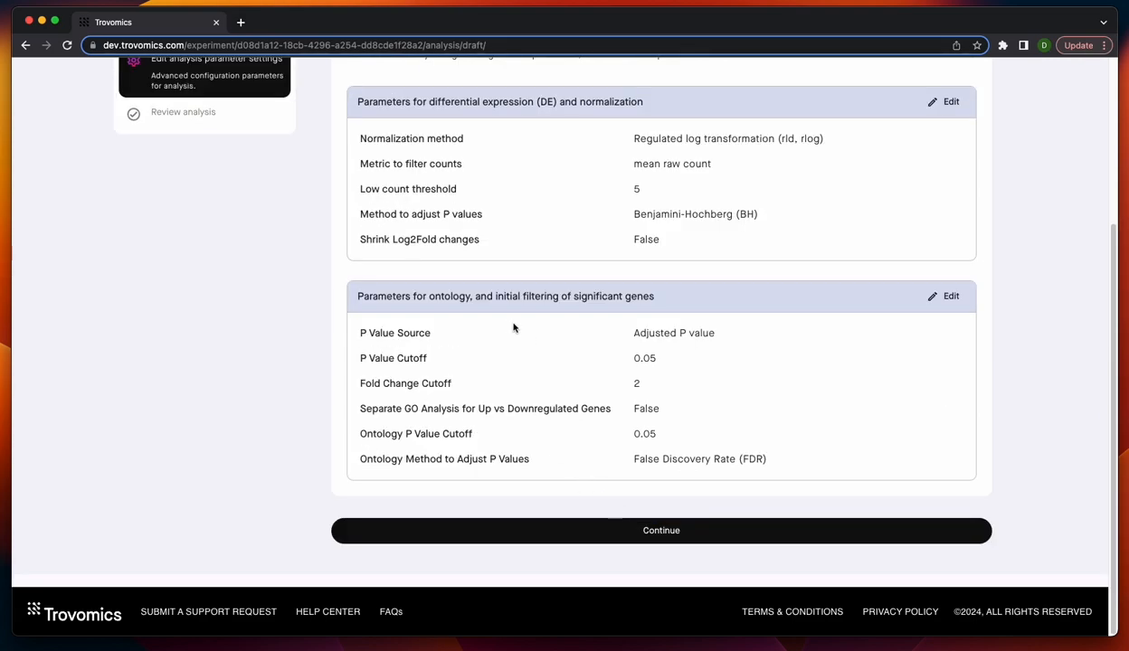
# - Open the ontology and significant-gene filtering parameters for editing, review each cutoff and method field, and save the default settings
pyautogui.click(947, 296)
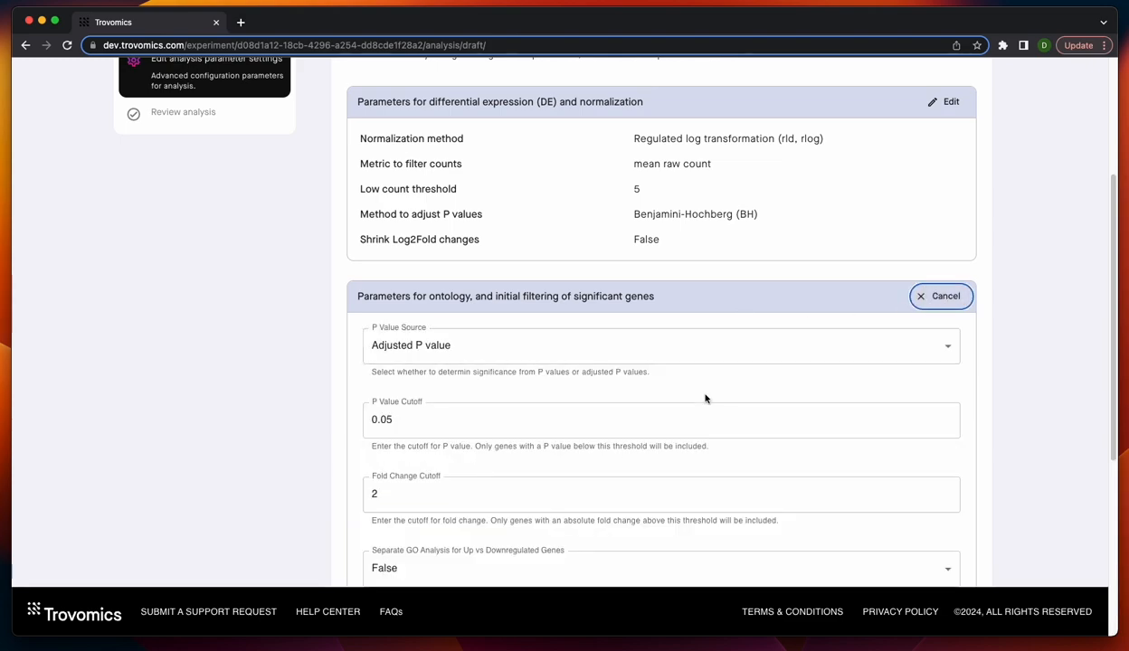
pyautogui.scroll(-2, 633, 389)
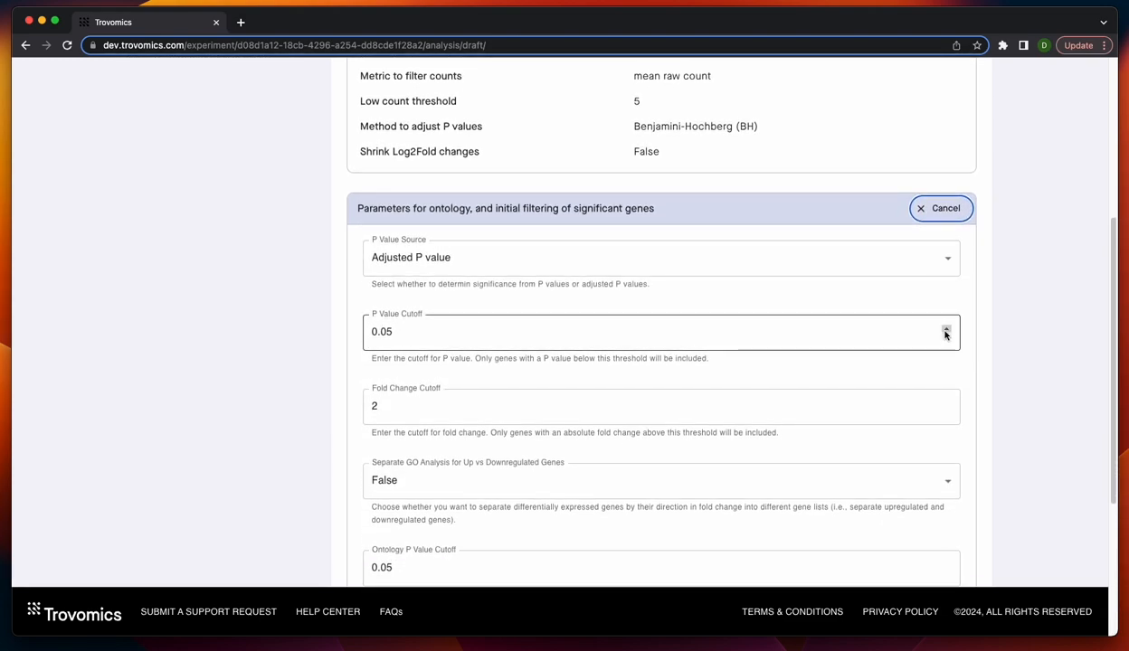
pyautogui.scroll(-3, 724, 470)
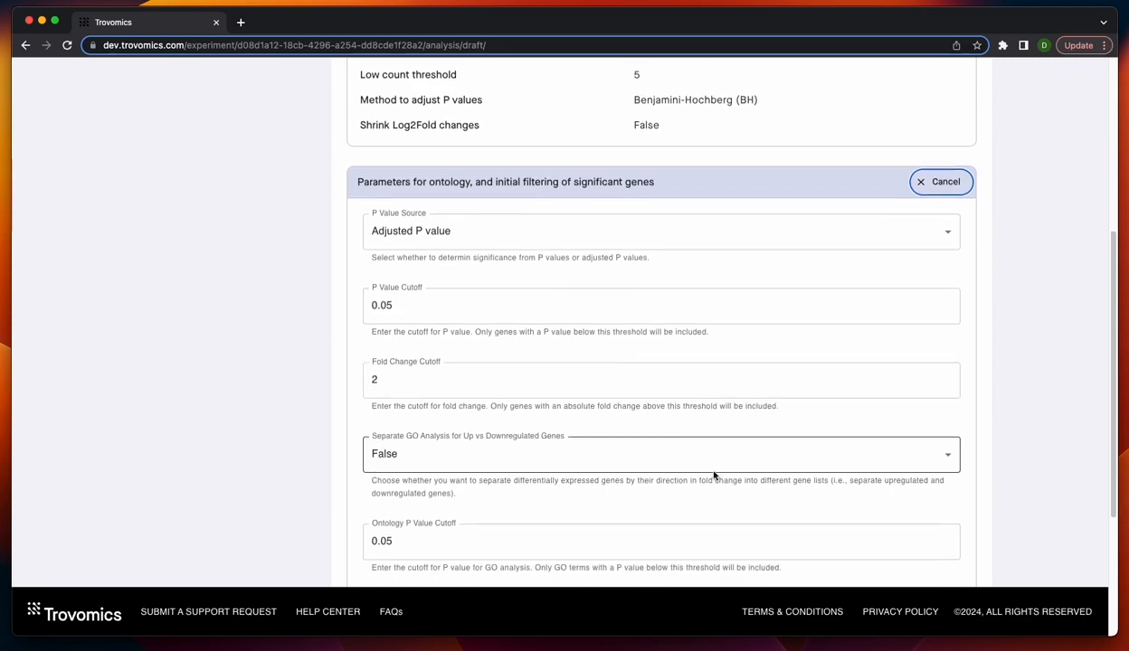
pyautogui.scroll(-2, 758, 484)
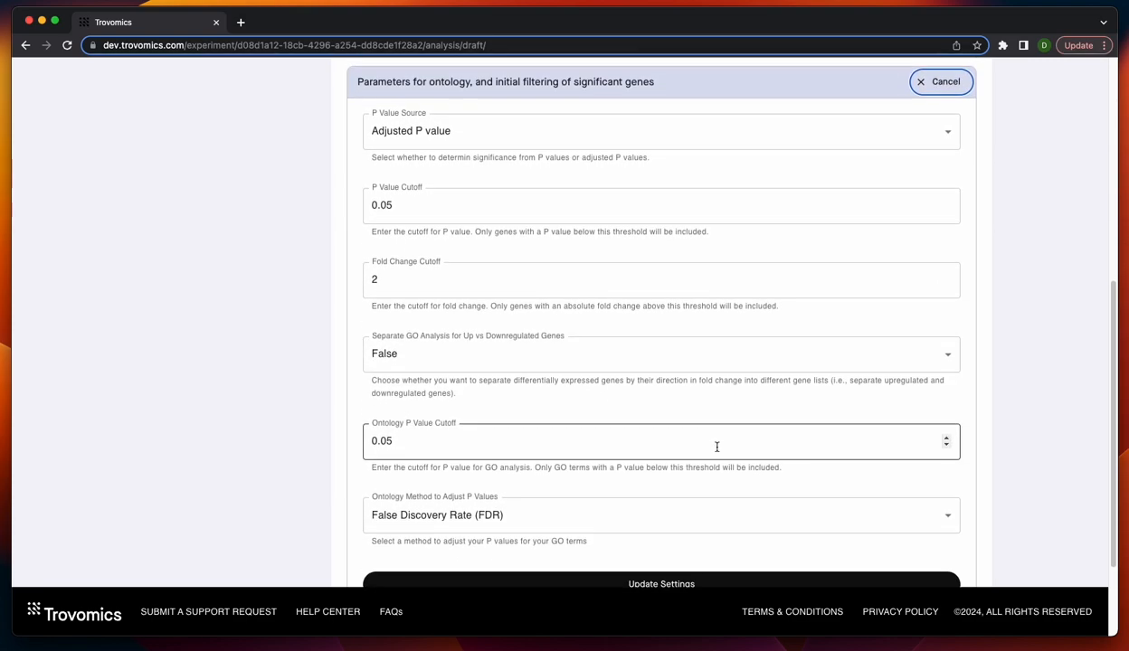
pyautogui.scroll(3, 674, 344)
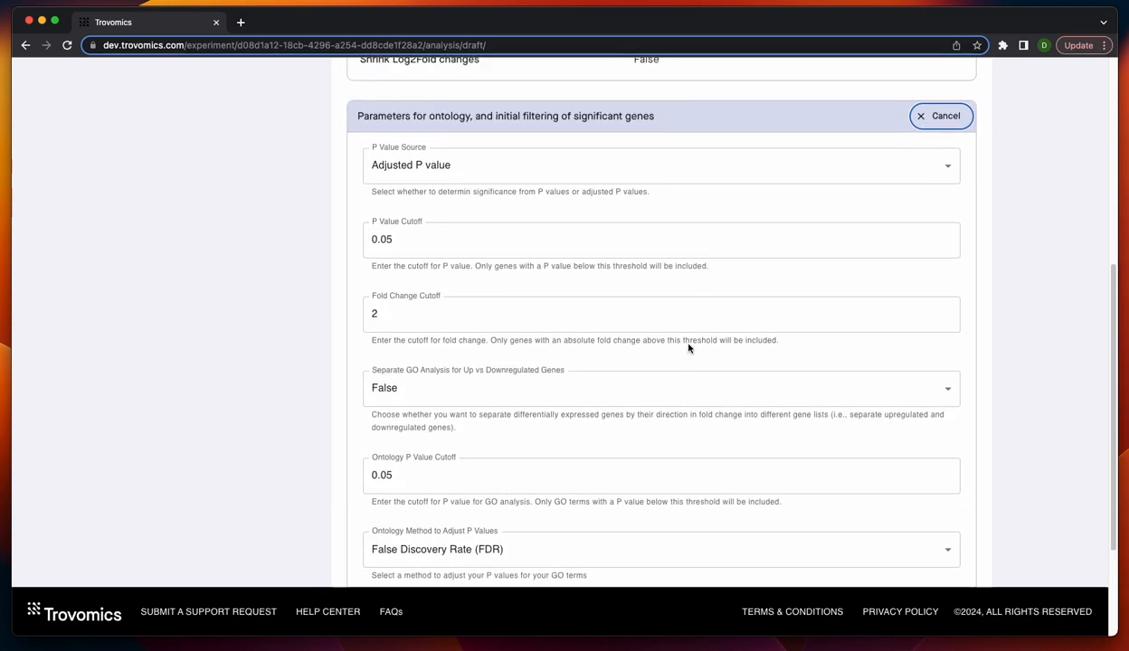
pyautogui.scroll(-1, 751, 403)
pyautogui.scroll(-2, 757, 407)
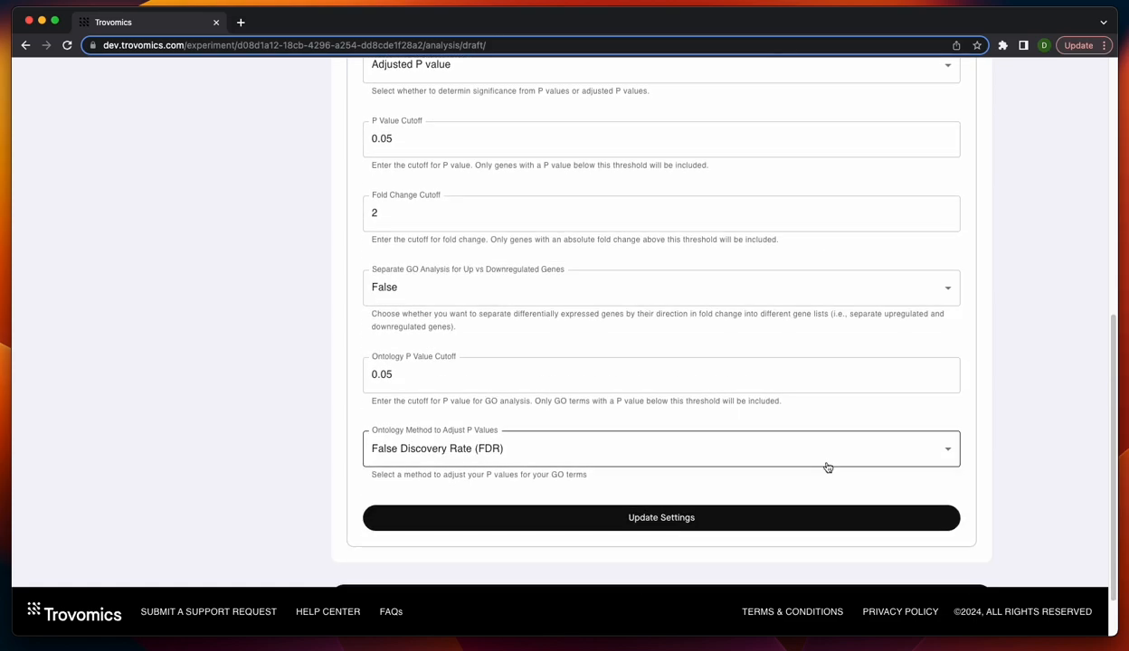
pyautogui.click(670, 519)
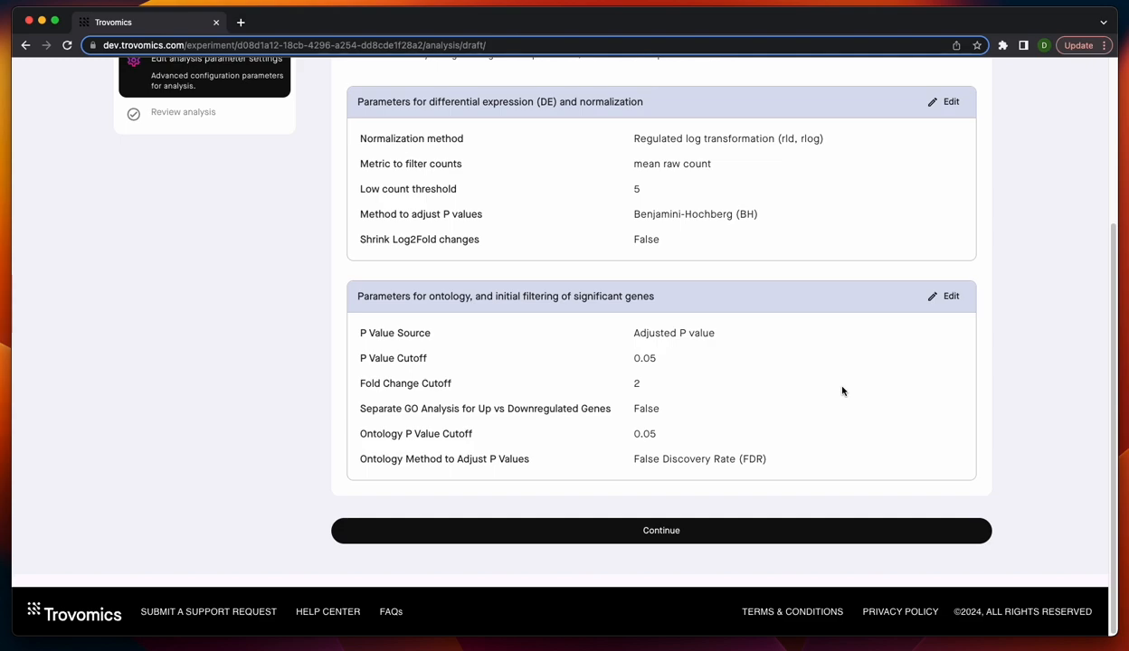
# - Continue to the analysis review and check the listed samples, variables, comparisons and parameter settings
pyautogui.click(652, 534)
pyautogui.scroll(3, 620, 265)
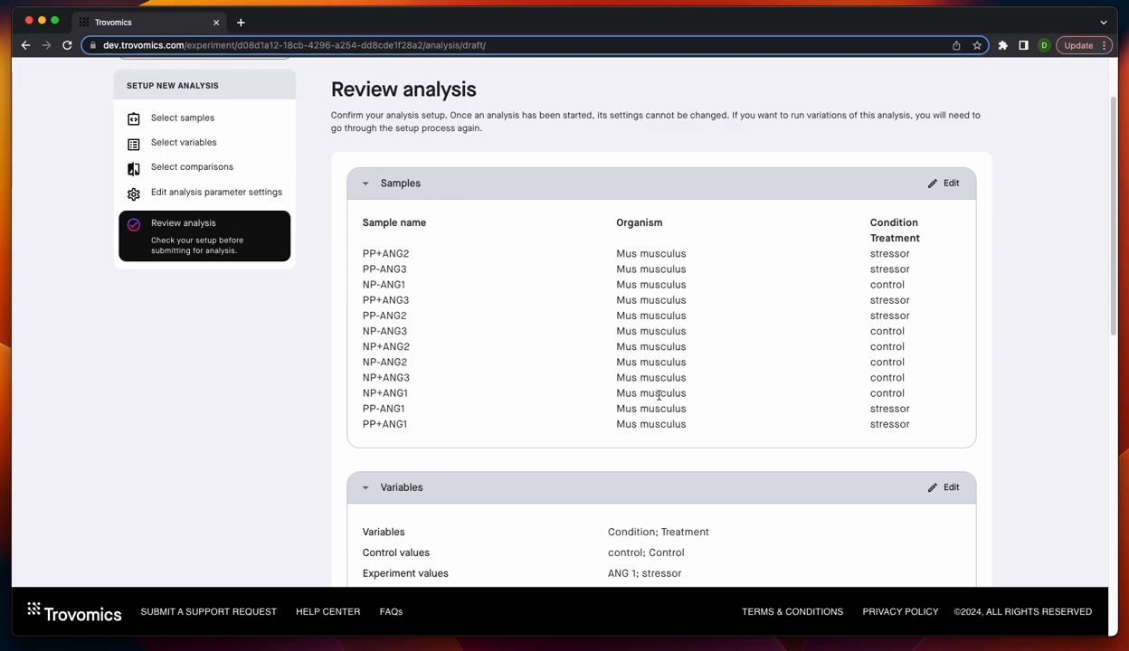
pyautogui.scroll(-1, 790, 321)
pyautogui.scroll(-5, 789, 321)
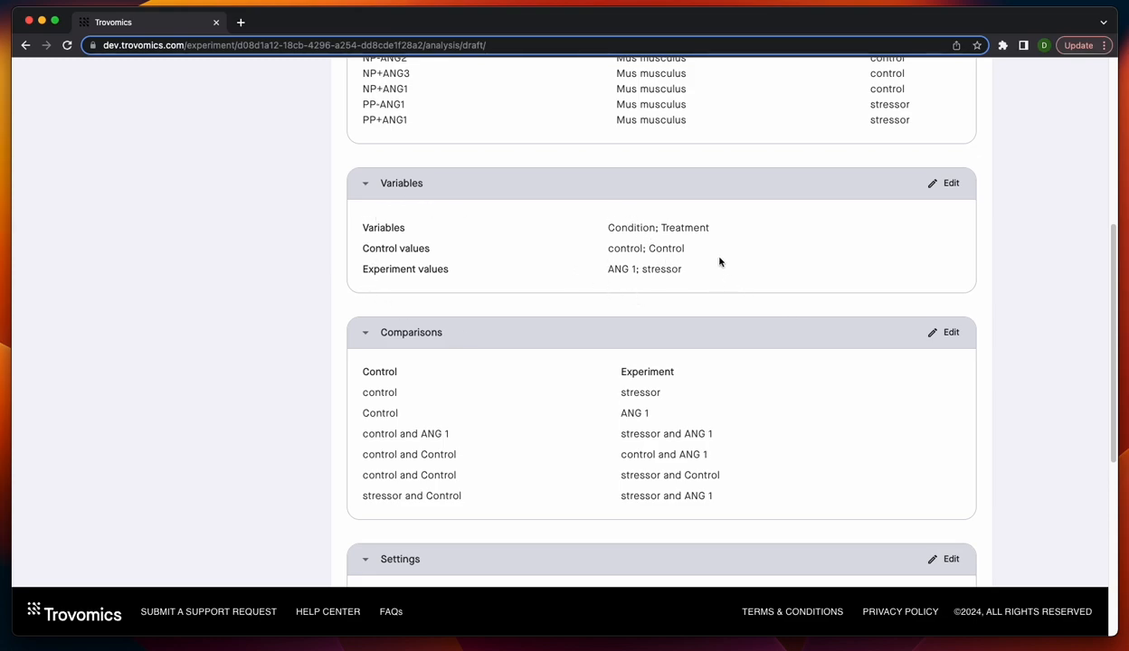
pyautogui.scroll(-1, 778, 310)
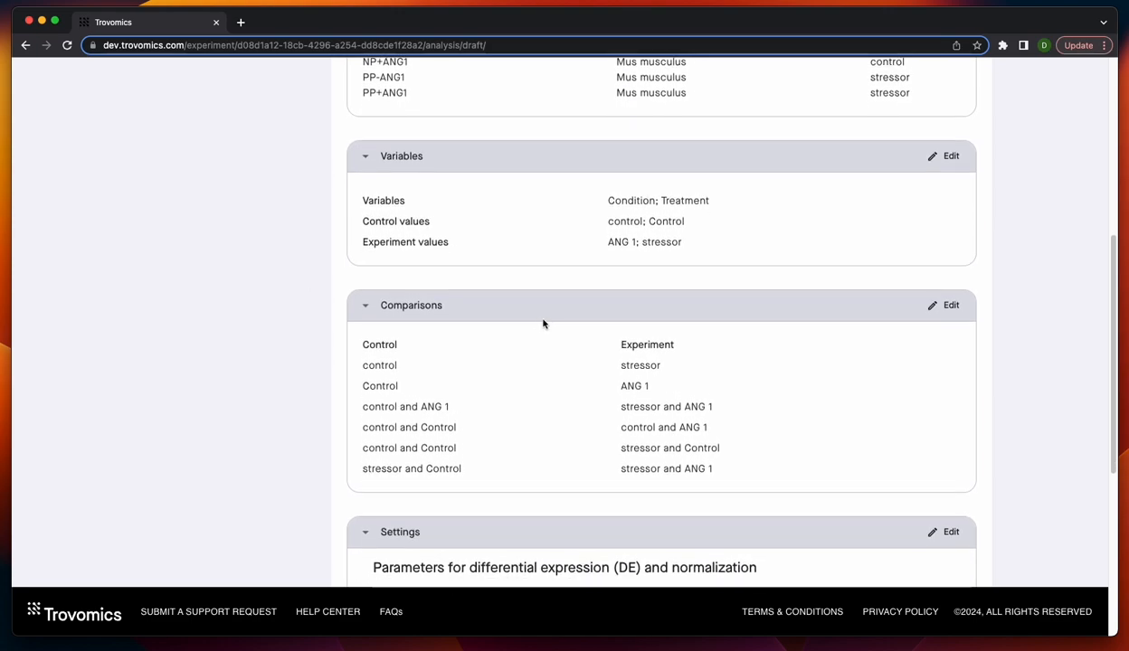
pyautogui.scroll(-1, 706, 408)
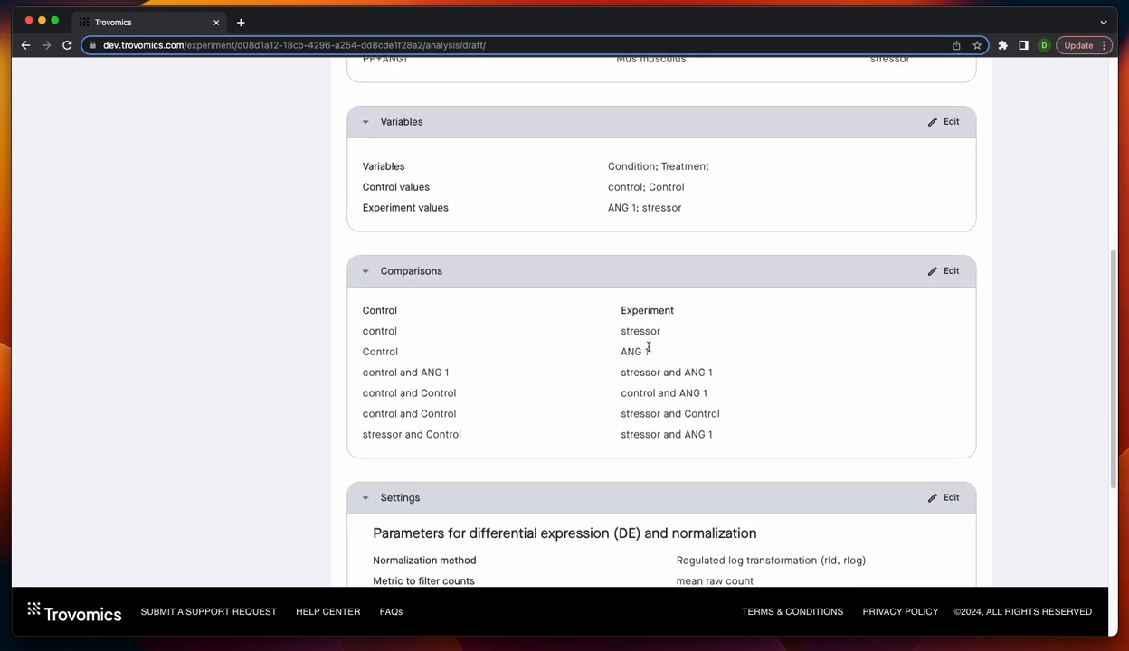
pyautogui.scroll(-1, 634, 356)
pyautogui.scroll(-6, 618, 360)
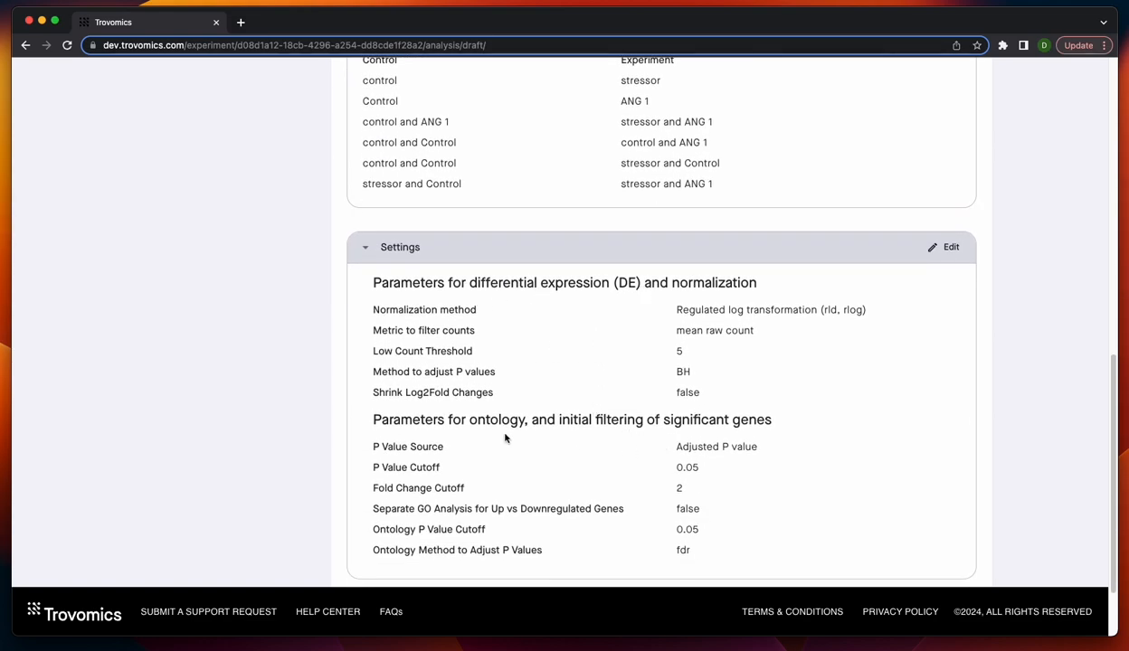
pyautogui.scroll(-1, 504, 374)
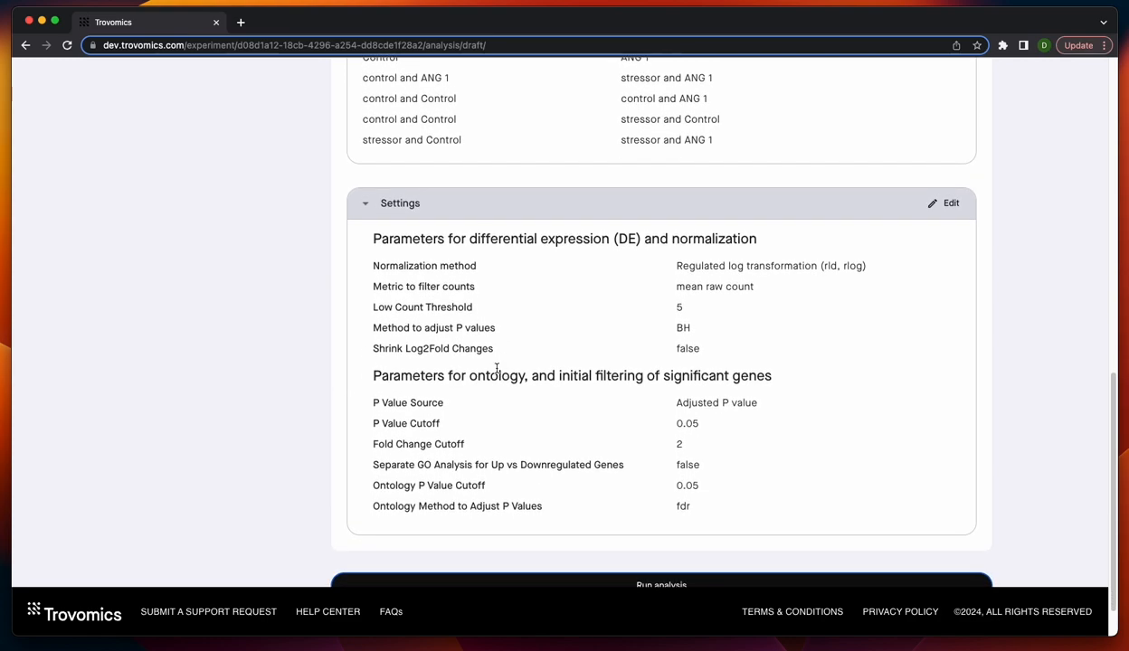
pyautogui.scroll(-1, 801, 446)
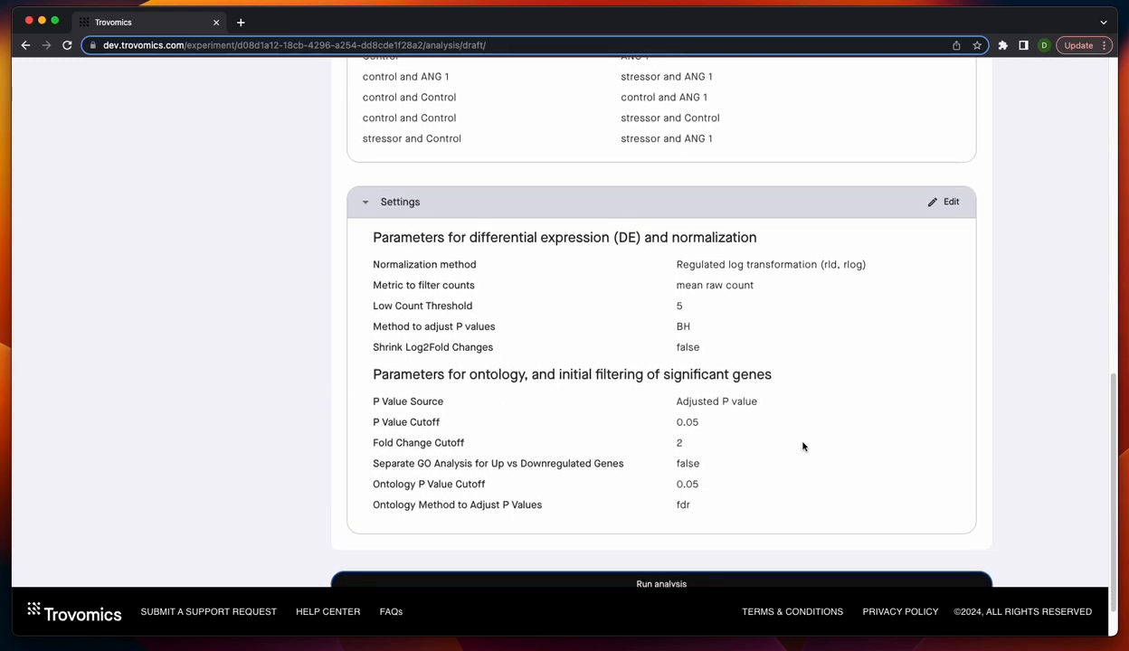
pyautogui.scroll(-1, 814, 448)
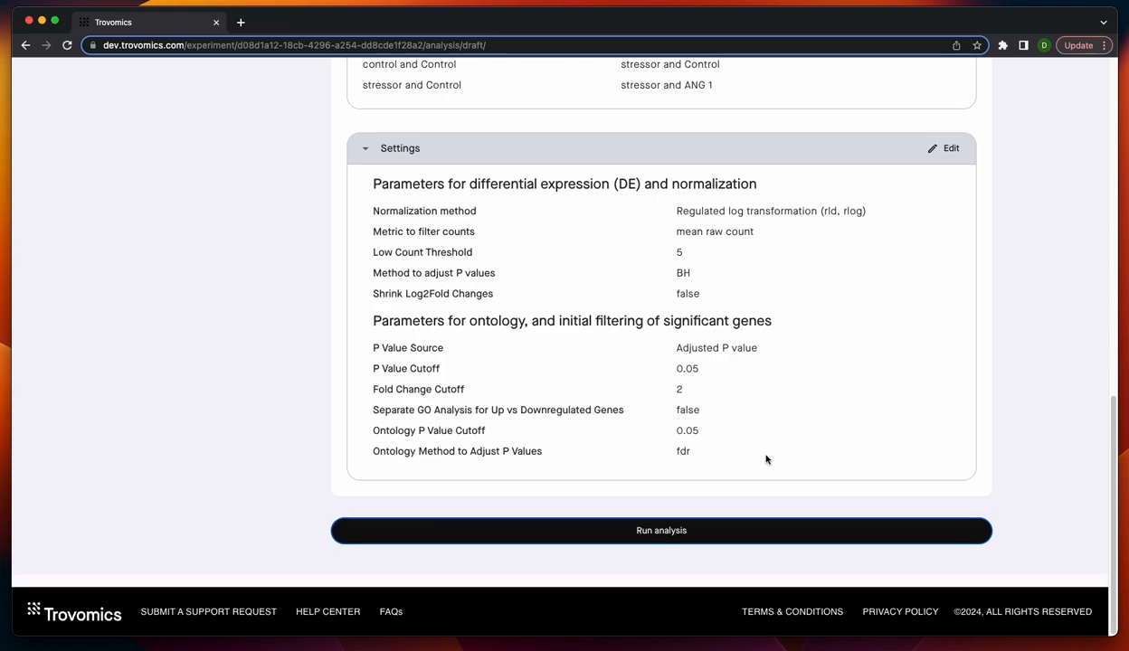
# - Run the analysis and return to the experiment details to check its entry and status under My Analyses
pyautogui.click(687, 530)
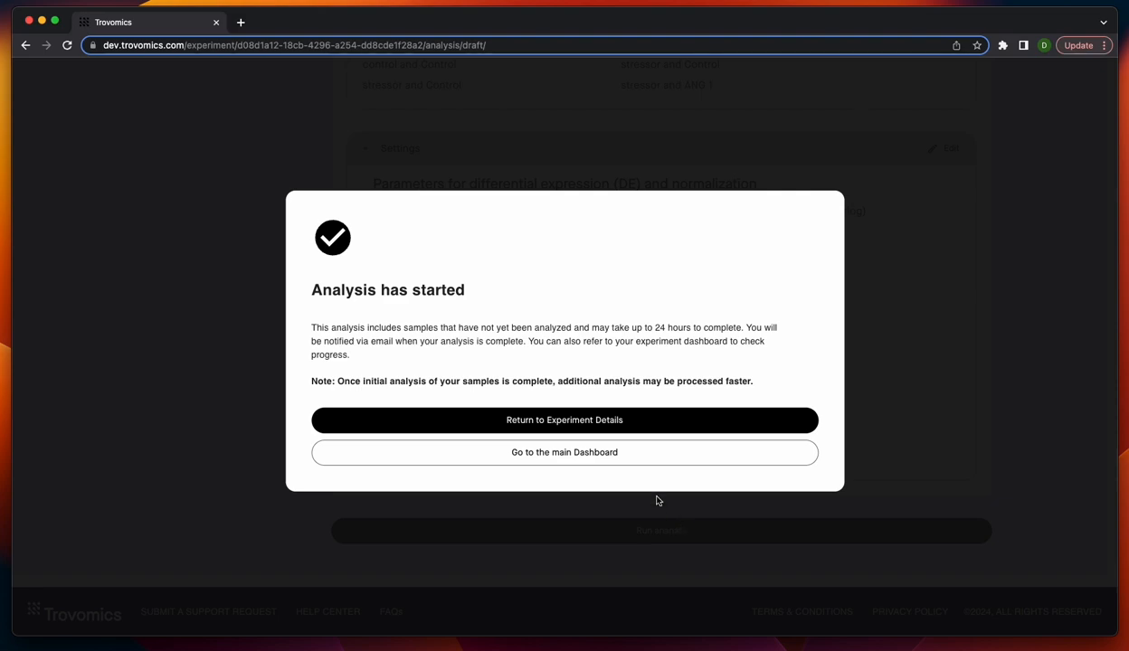
pyautogui.click(604, 422)
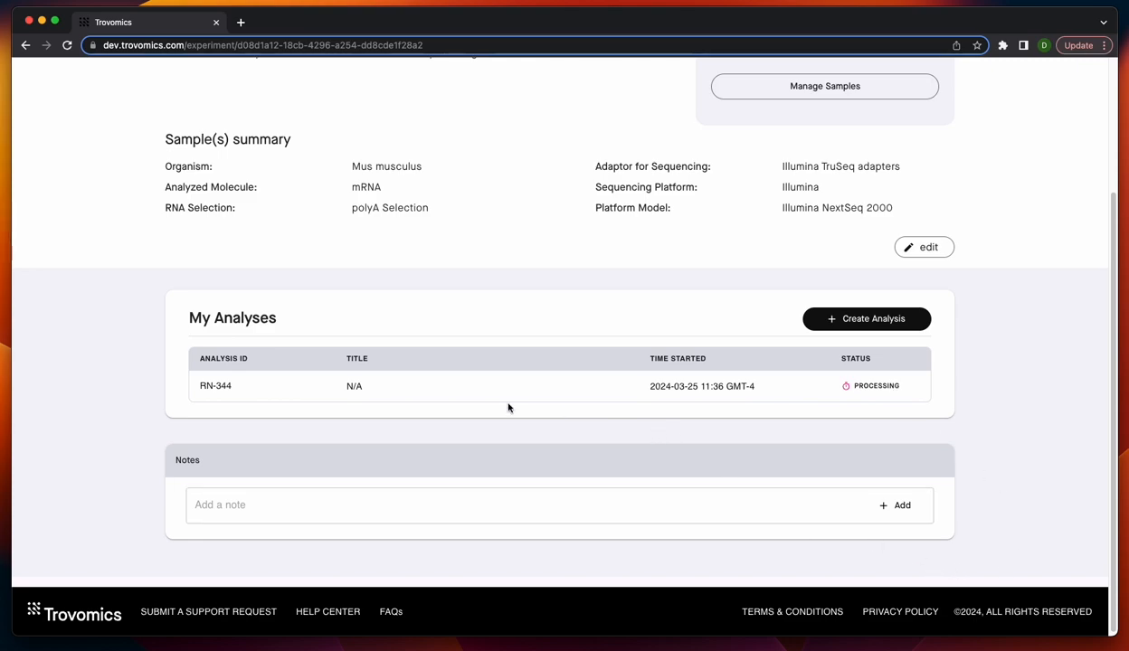
pyautogui.scroll(1, 466, 376)
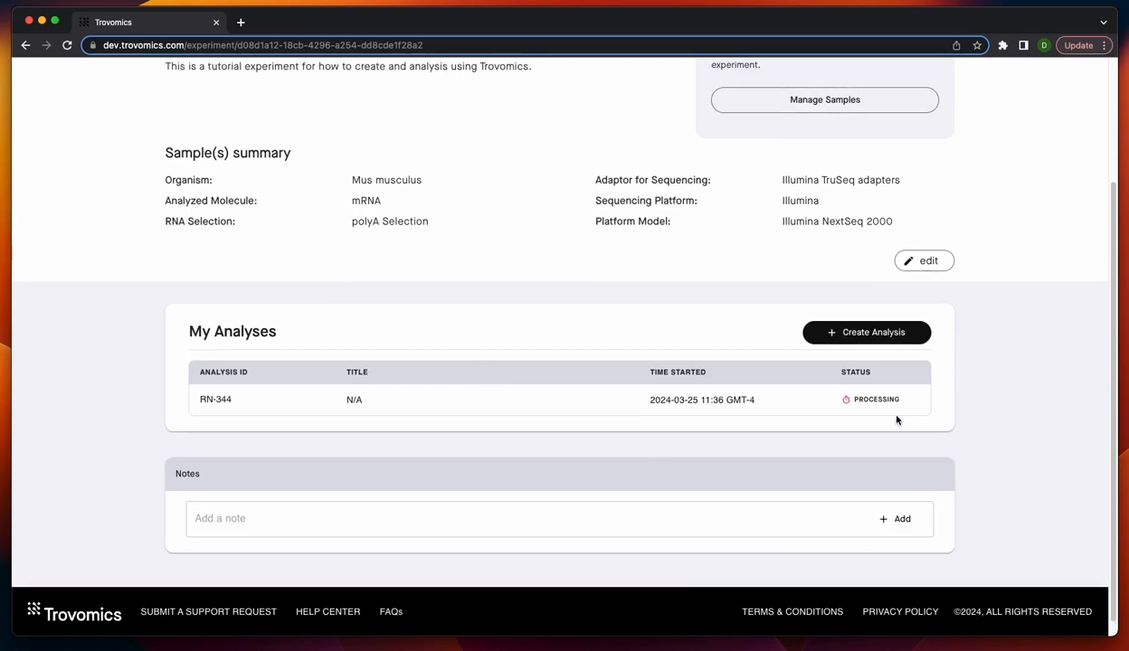
pyautogui.scroll(-1, 805, 463)
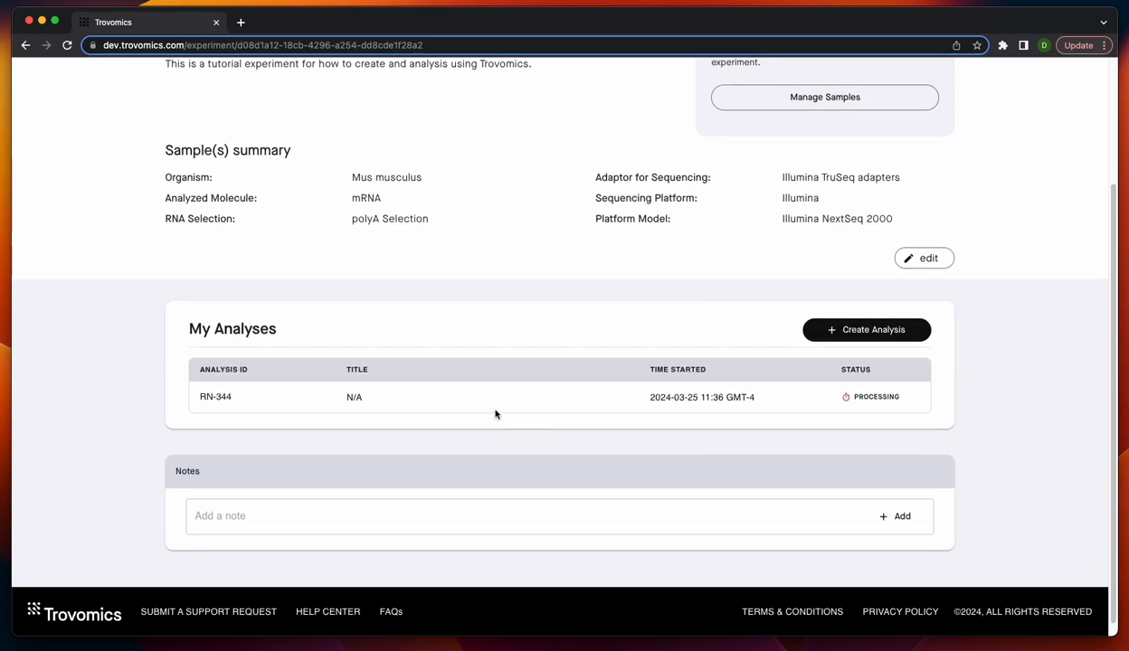
pyautogui.scroll(1, 493, 412)
pyautogui.scroll(4, 986, 506)
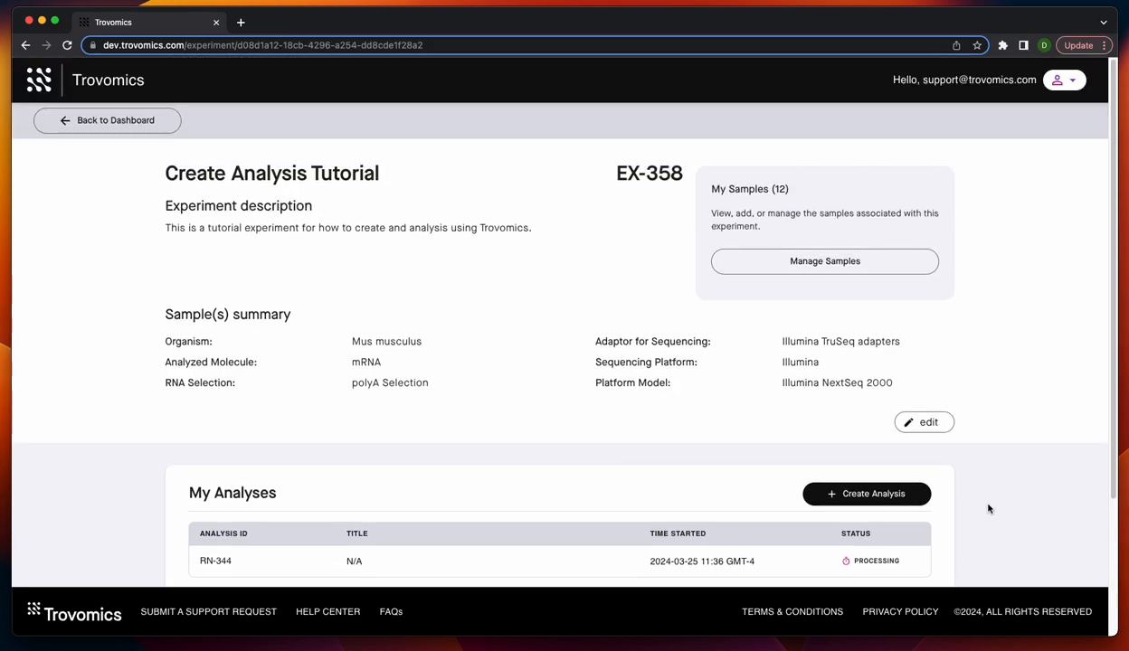